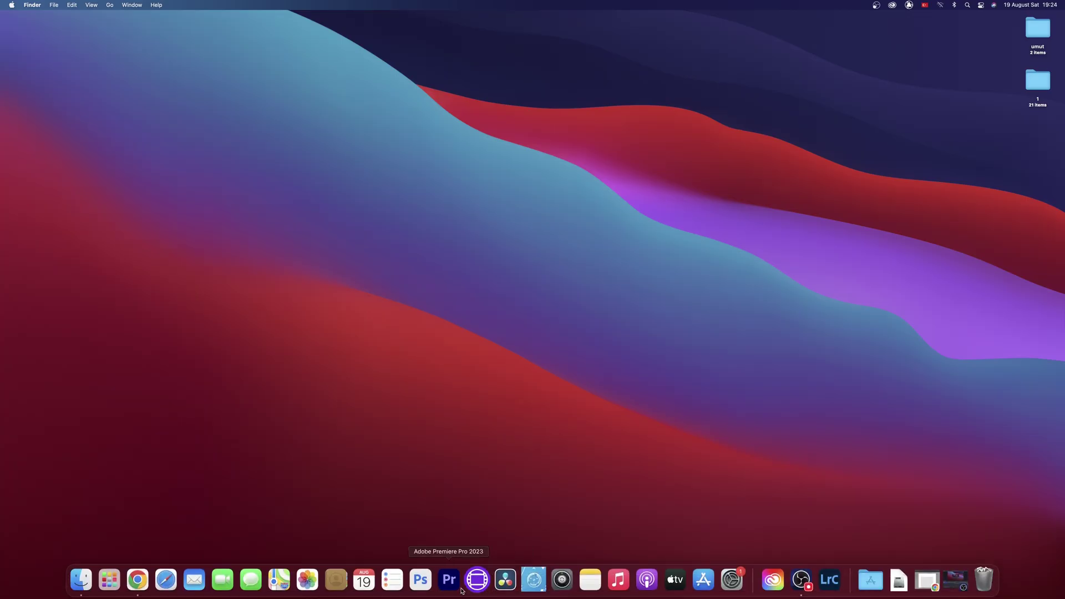
# Launch Premiere Pro and open the 002_FOOTAGE bin showing its seven .mov clips
pyautogui.click(454, 582)
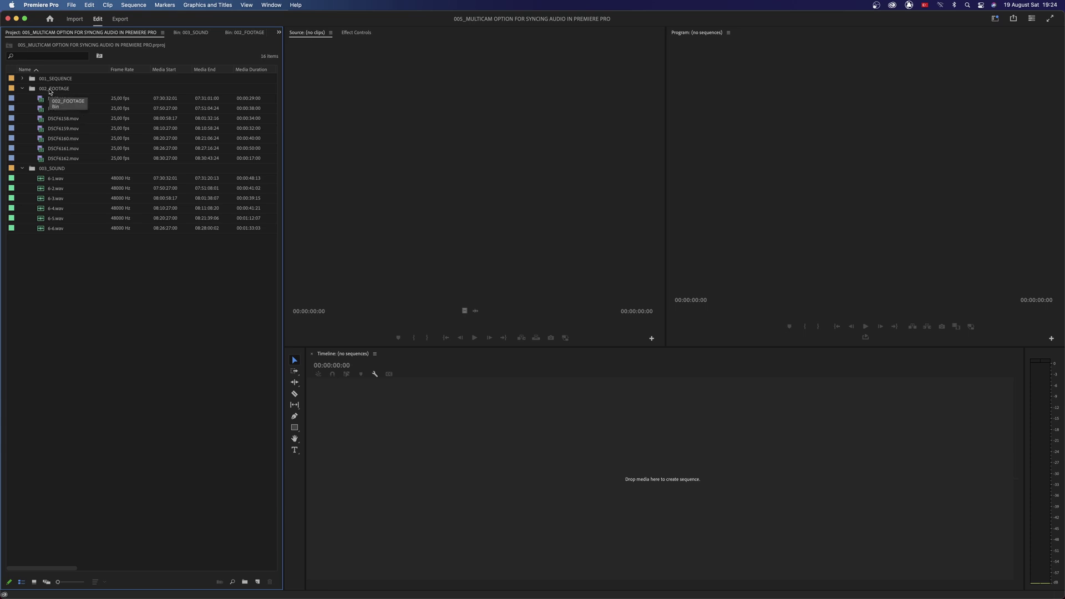
pyautogui.doubleClick(50, 90)
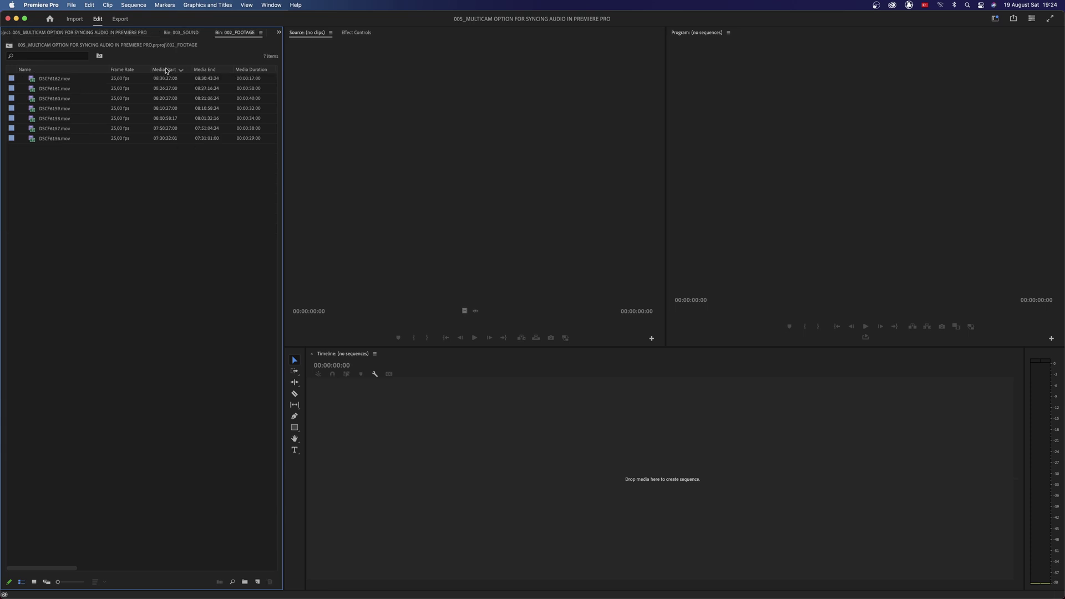
# Select all seven footage clips and start a multi-camera source sequence named ACAM
pyautogui.moveTo(125, 167); pyautogui.dragTo(32, 76)
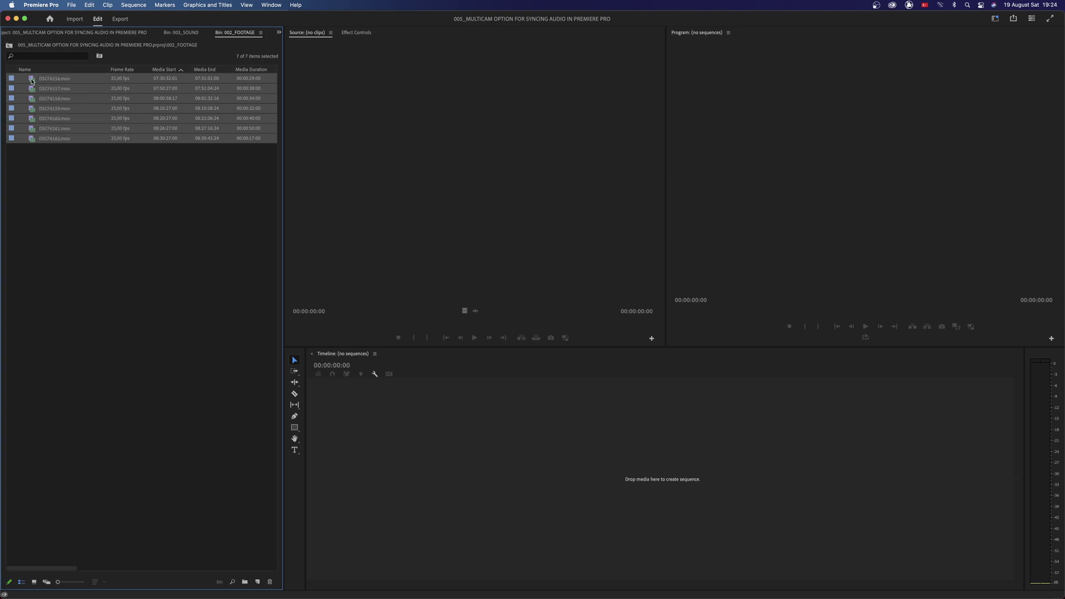
pyautogui.rightClick(31, 77)
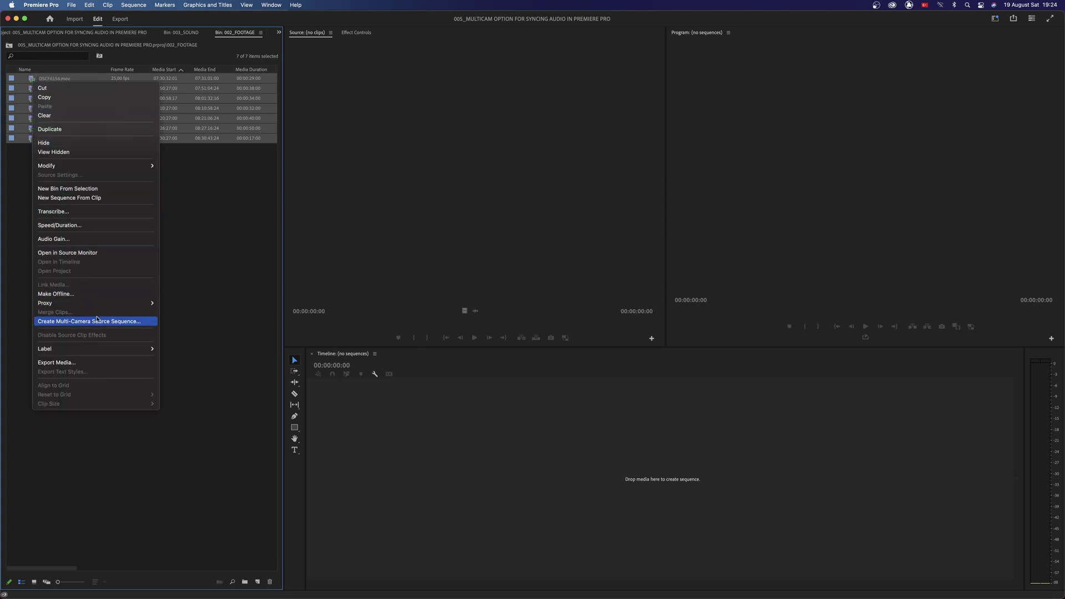
pyautogui.click(97, 322)
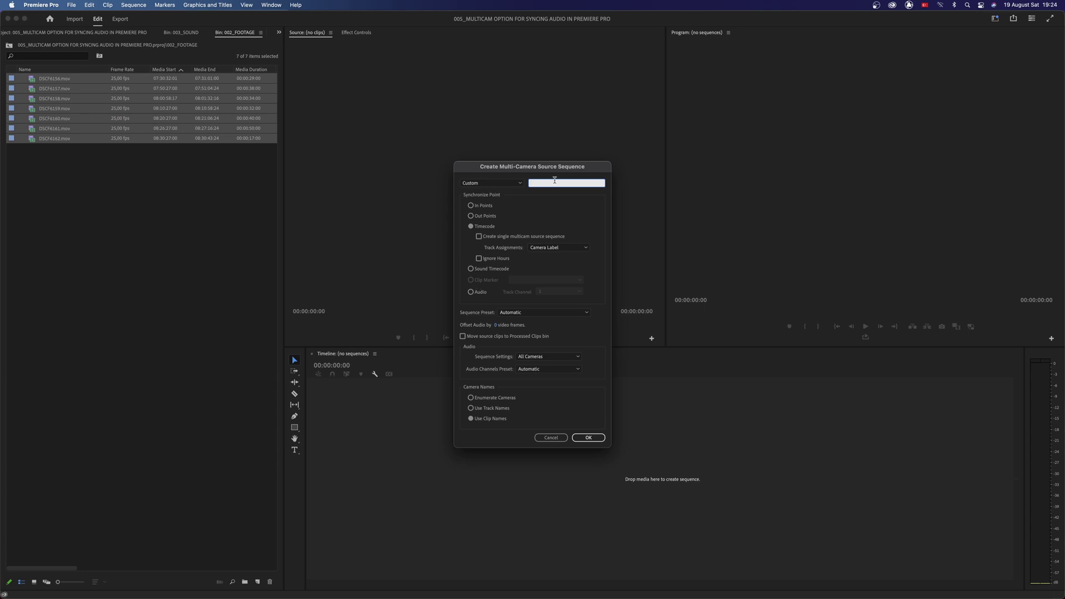
pyautogui.hotkey('shift', 'Tab')
pyautogui.press('space')
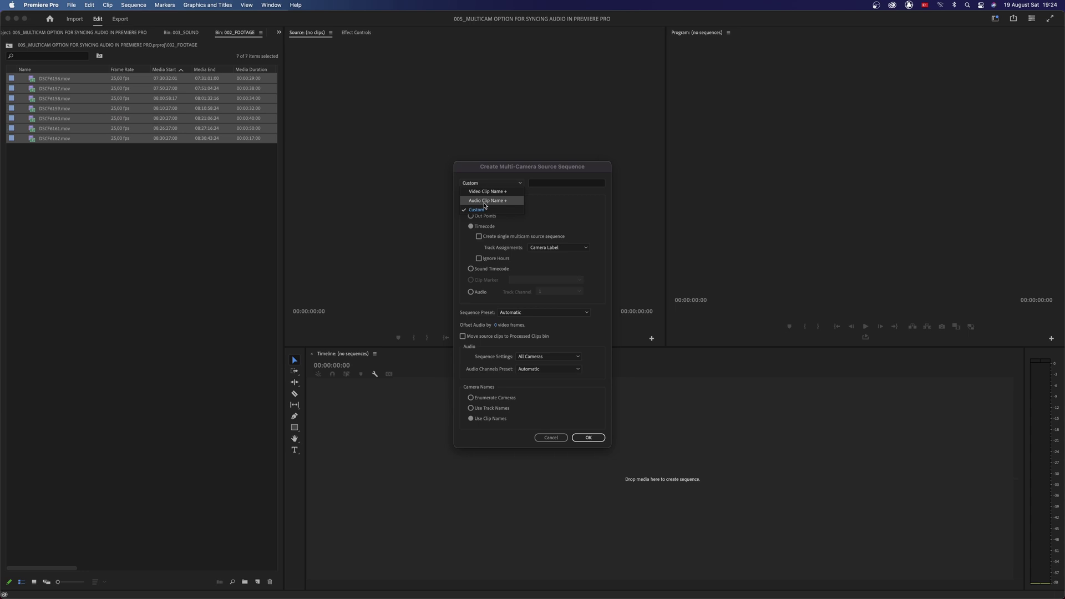
pyautogui.press('Escape')
pyautogui.click(561, 184)
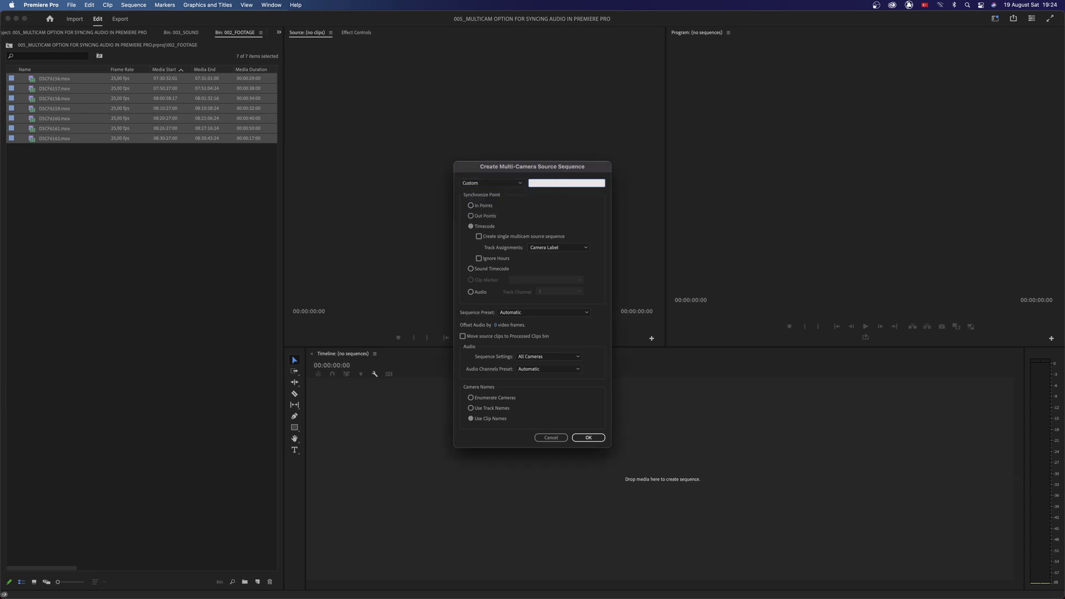
# Sync by timecode into a single multicam sequence, keeping camera-label tracks and source clips in place
pyautogui.click(471, 228)
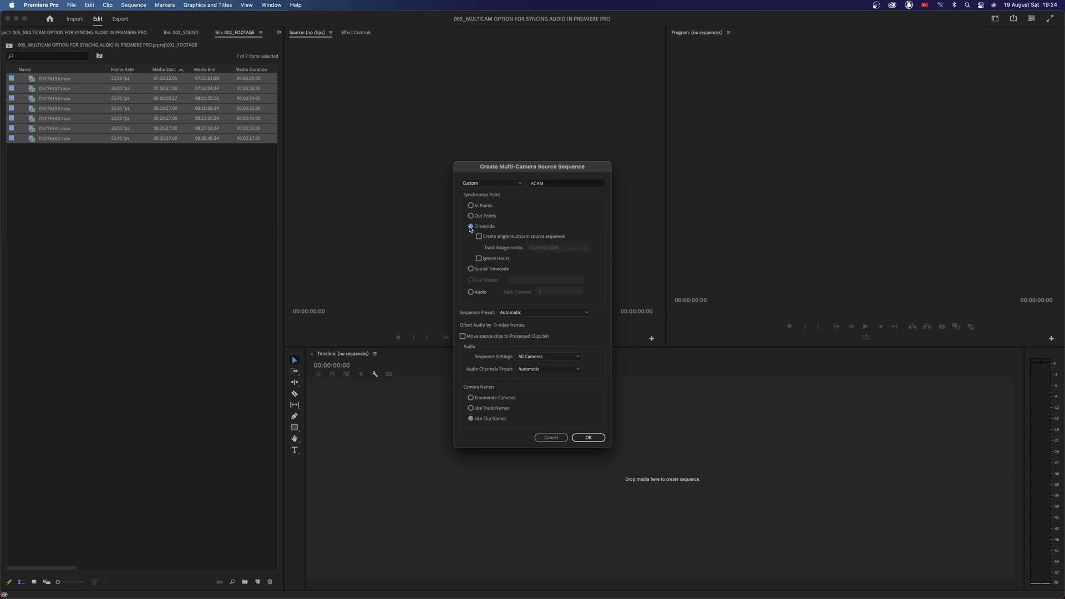
pyautogui.click(479, 238)
pyautogui.click(545, 248)
pyautogui.click(548, 269)
pyautogui.click(482, 337)
pyautogui.click(473, 336)
pyautogui.click(588, 437)
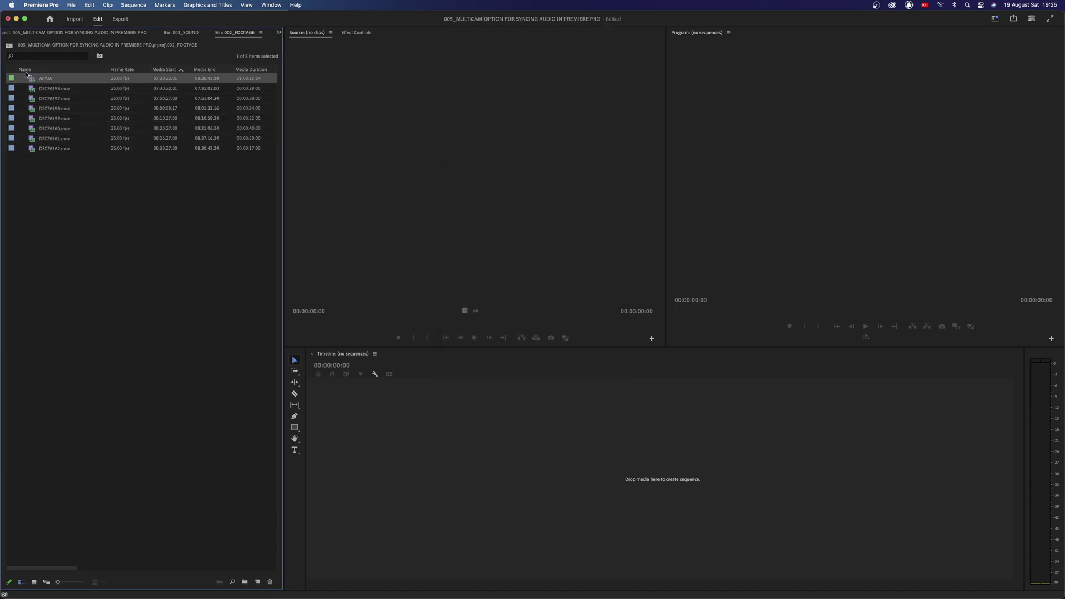
# Open ACAM in the timeline, scrub through it, and view the six .wav files in 003_SOUND
pyautogui.doubleClick(26, 74)
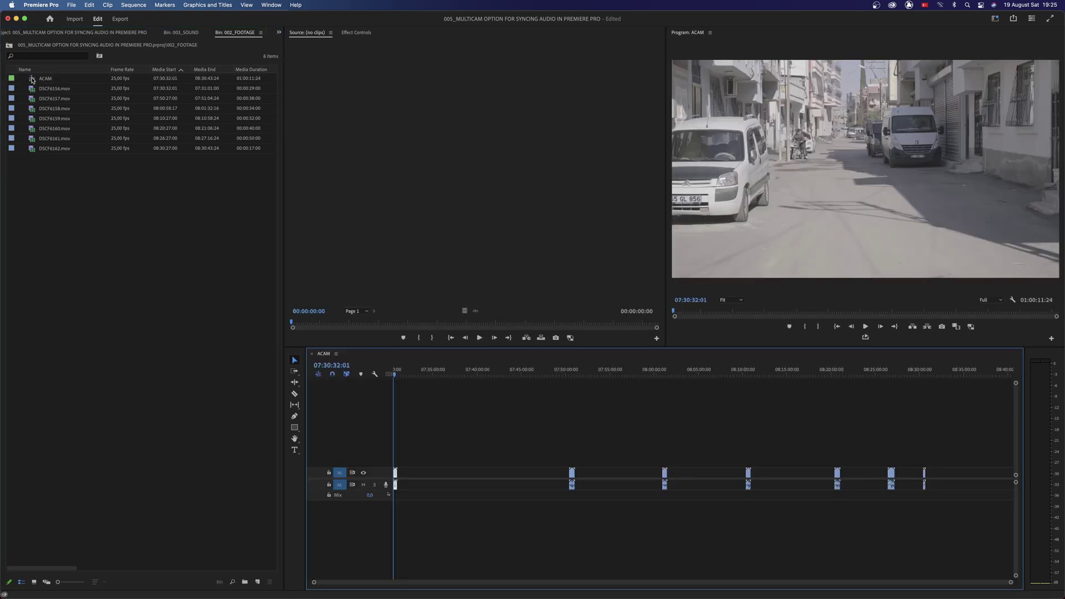
pyautogui.moveTo(429, 381); pyautogui.dragTo(408, 377)
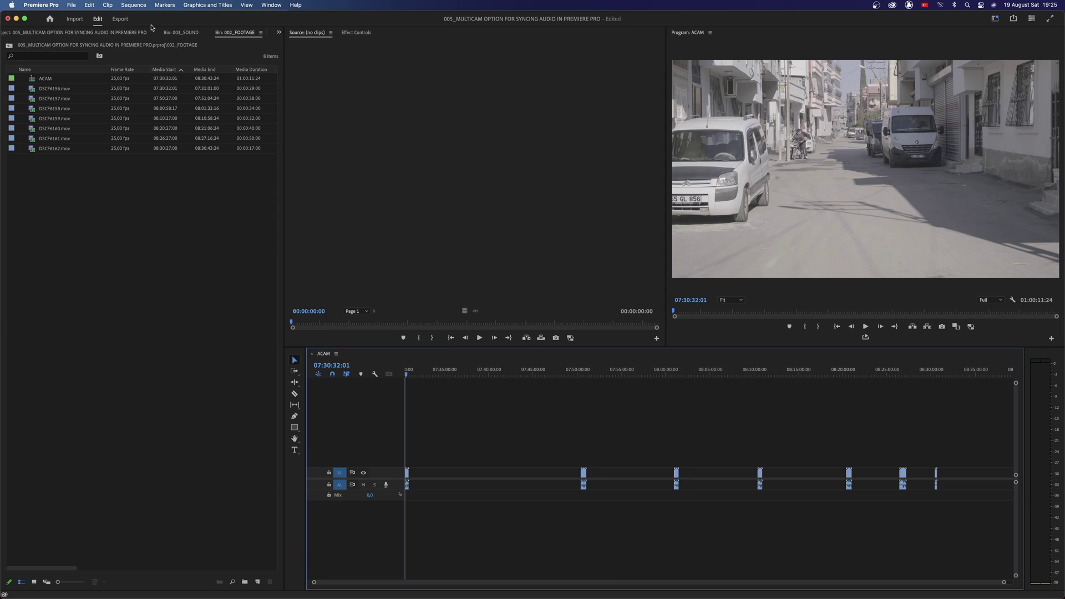
pyautogui.click(183, 32)
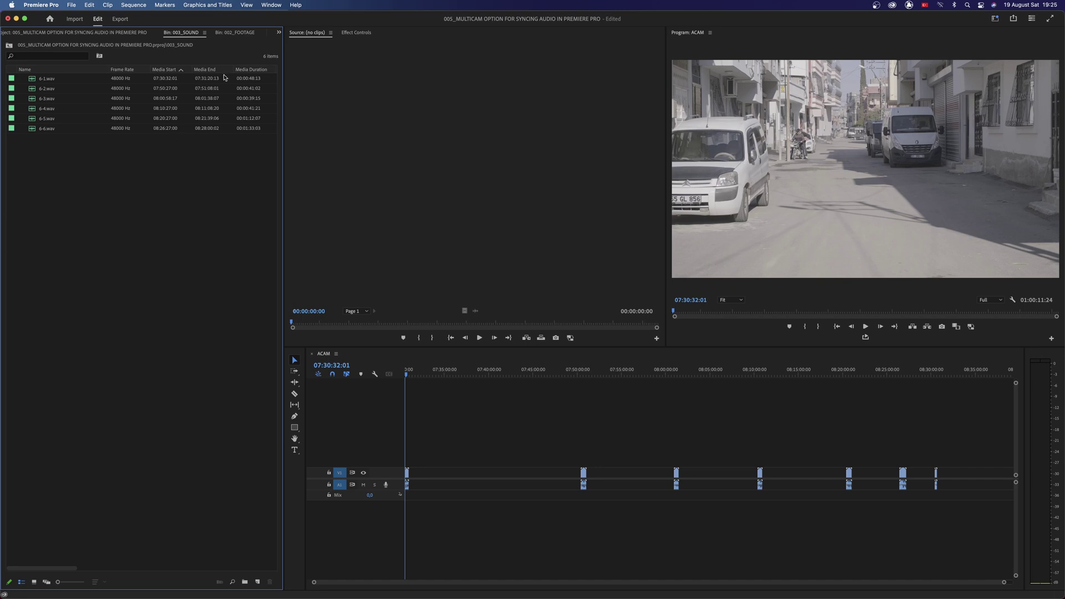
# Move DSCF6162.mov into the 003_SOUND bin, keeping the list sorted by Media Start
pyautogui.click(230, 32)
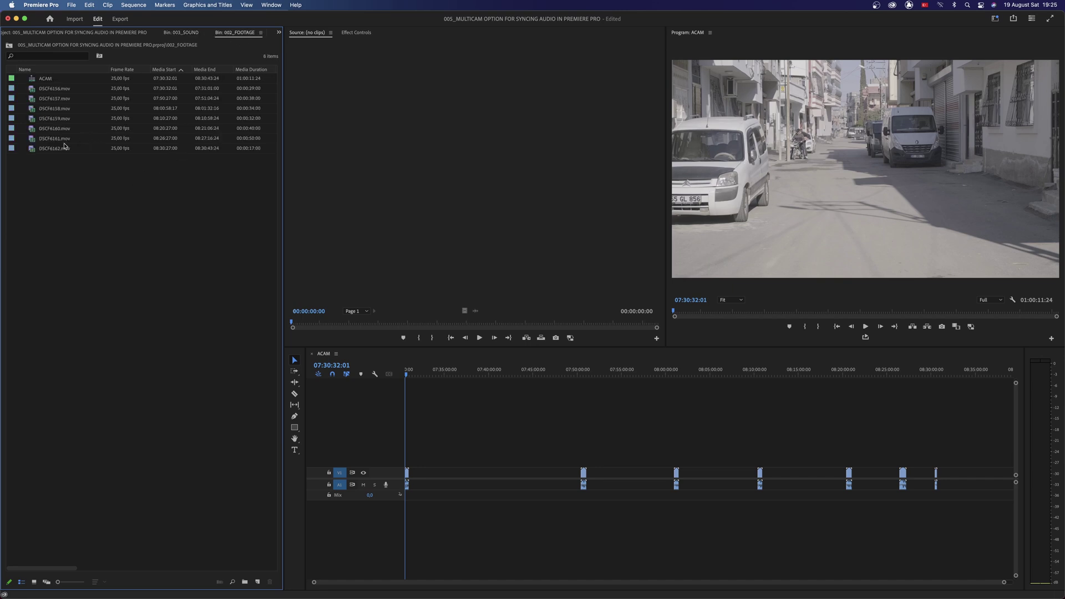
pyautogui.click(38, 149)
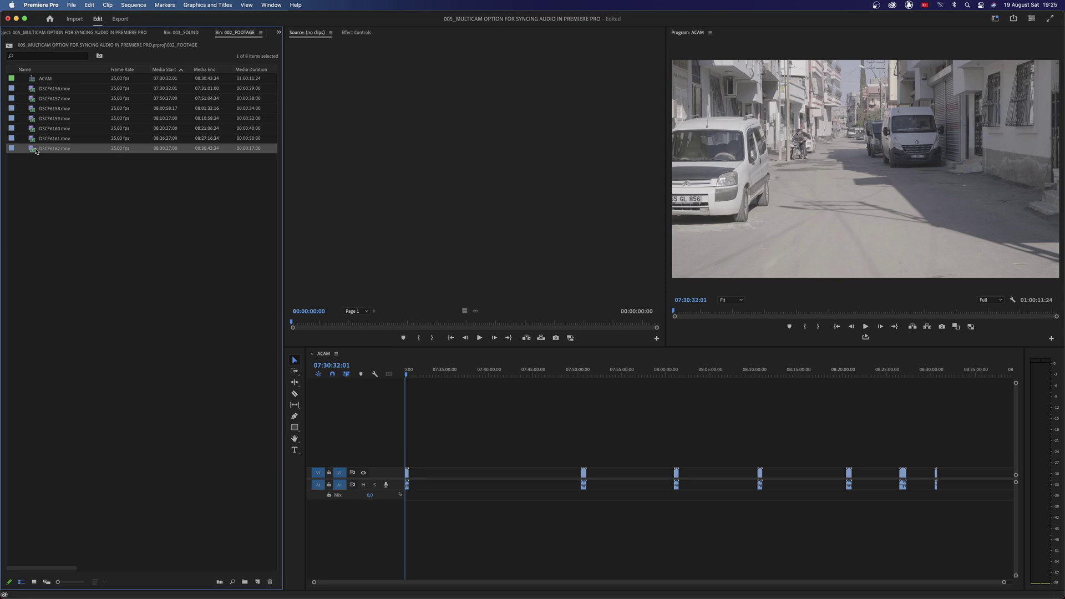
pyautogui.click(183, 33)
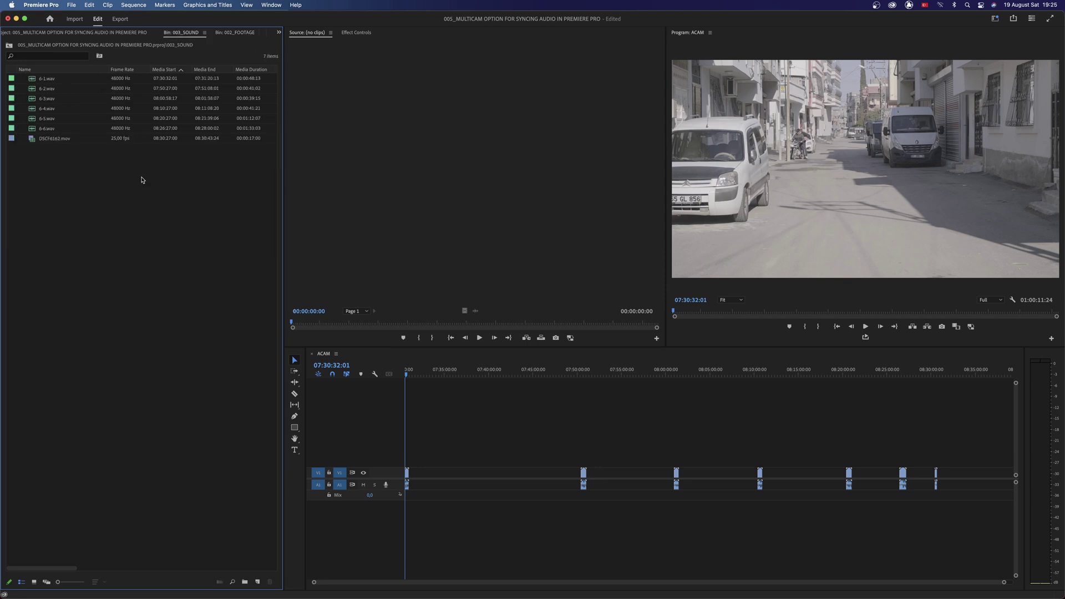
pyautogui.click(169, 67)
pyautogui.click(169, 68)
# Build a single multicam source sequence named SOUND from all seven sound-bin items
pyautogui.moveTo(79, 177); pyautogui.dragTo(30, 81)
pyautogui.rightClick(30, 81)
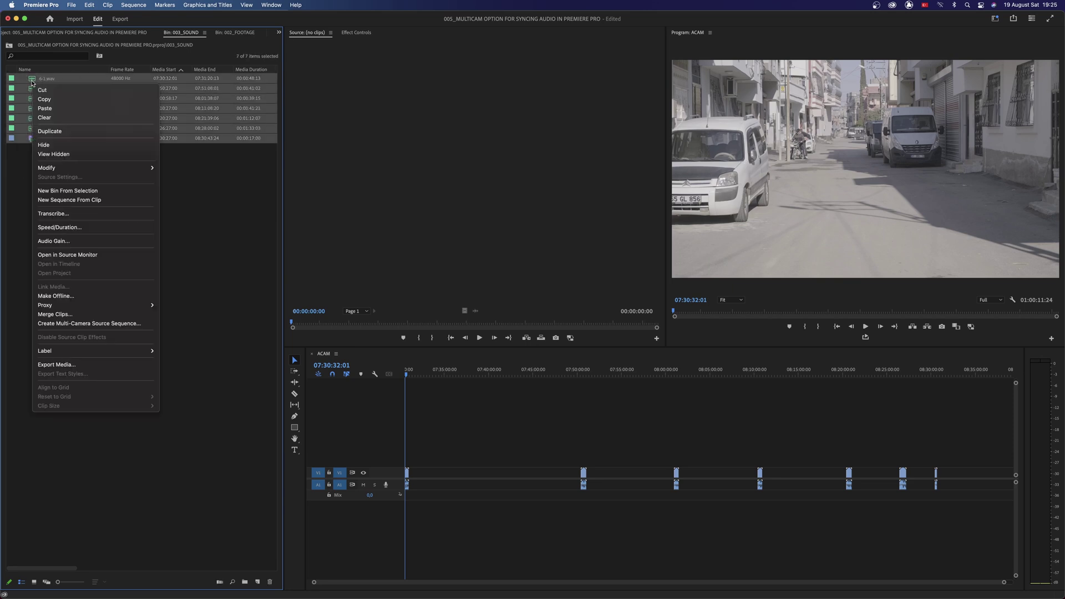
pyautogui.click(72, 322)
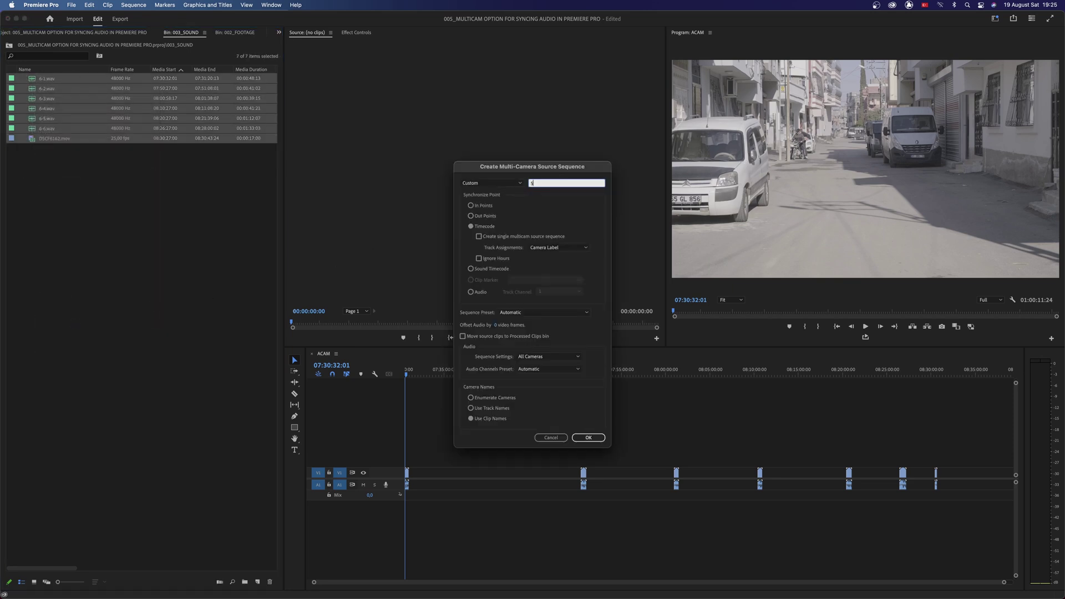
pyautogui.click(479, 236)
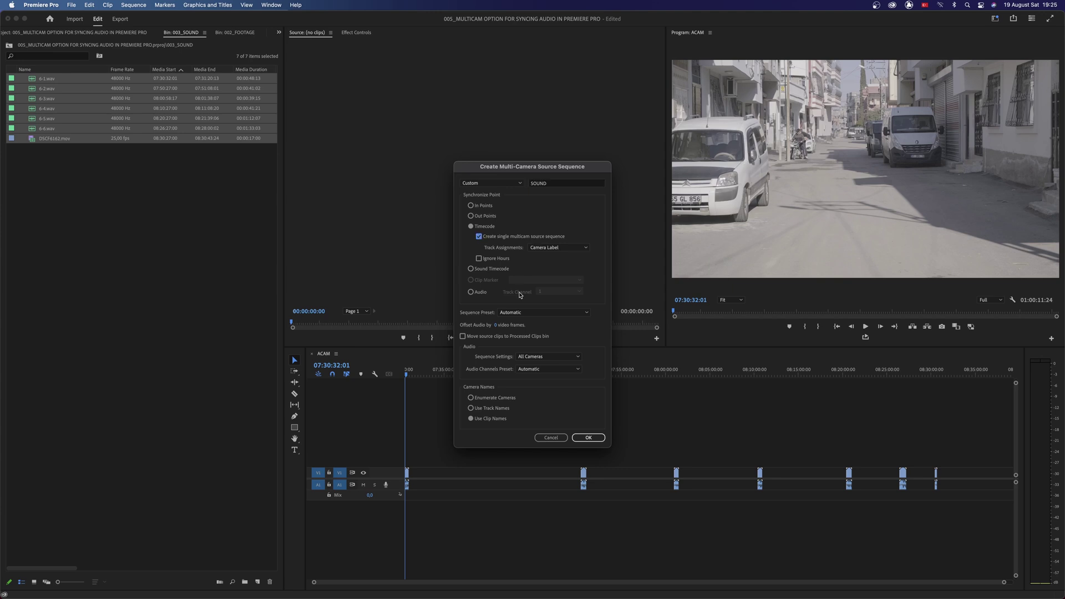
pyautogui.click(588, 437)
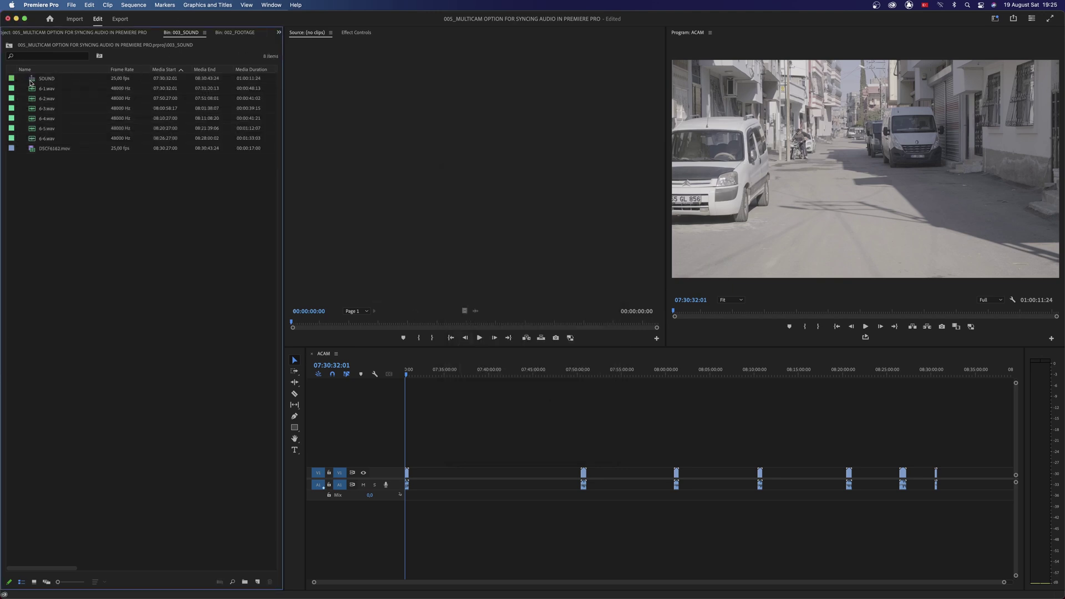
# Open SOUND, then create a Custom-mode 25 fps sequence named ALL_FOOTAGE_SYNCED
pyautogui.doubleClick(31, 81)
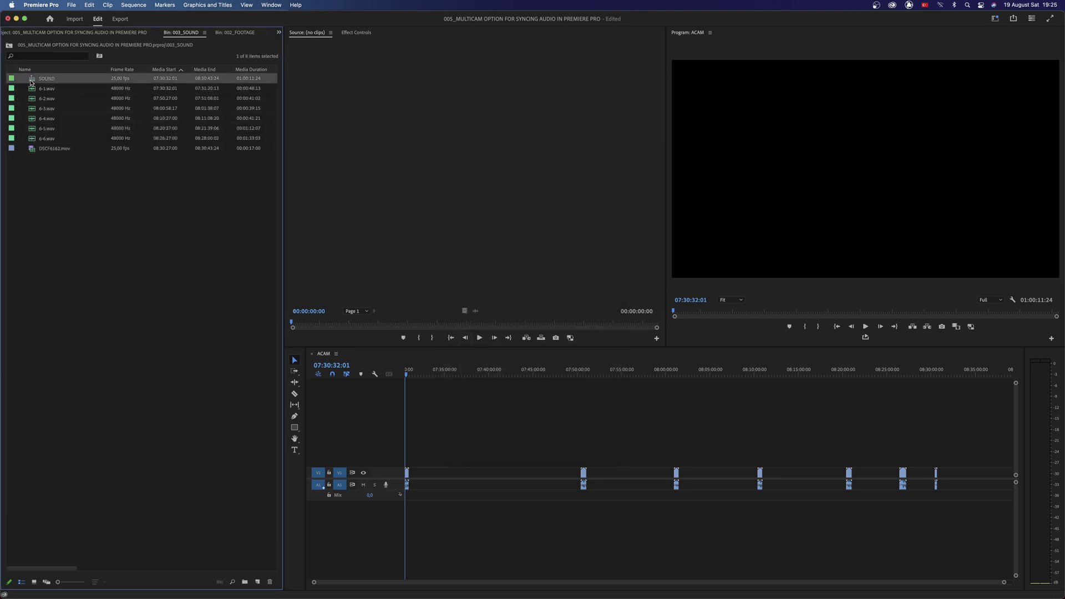
pyautogui.click(259, 582)
pyautogui.click(291, 498)
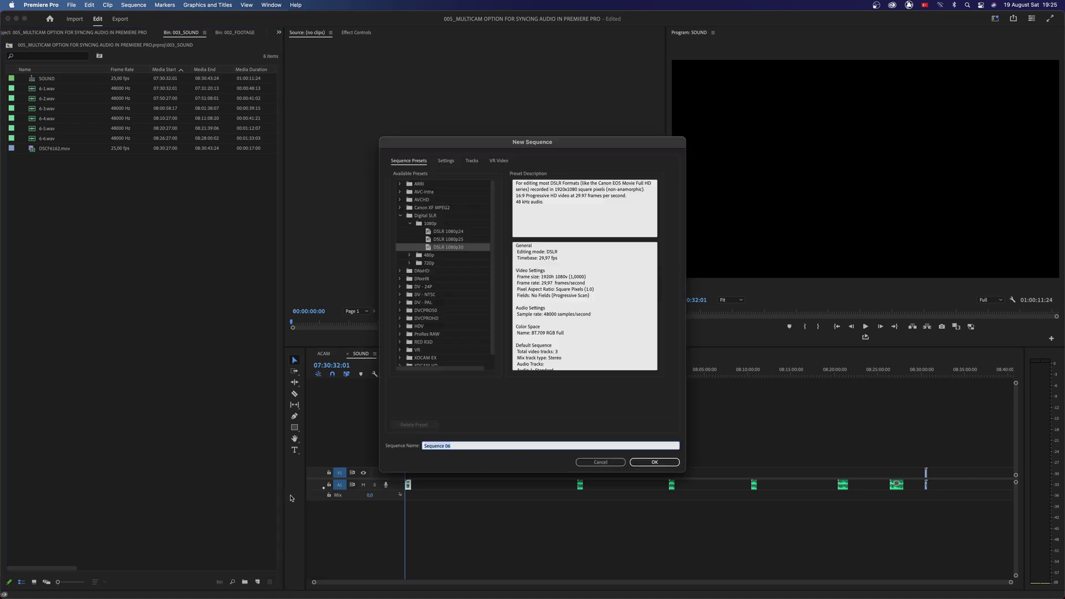
pyautogui.click(445, 161)
pyautogui.click(516, 174)
pyautogui.click(521, 186)
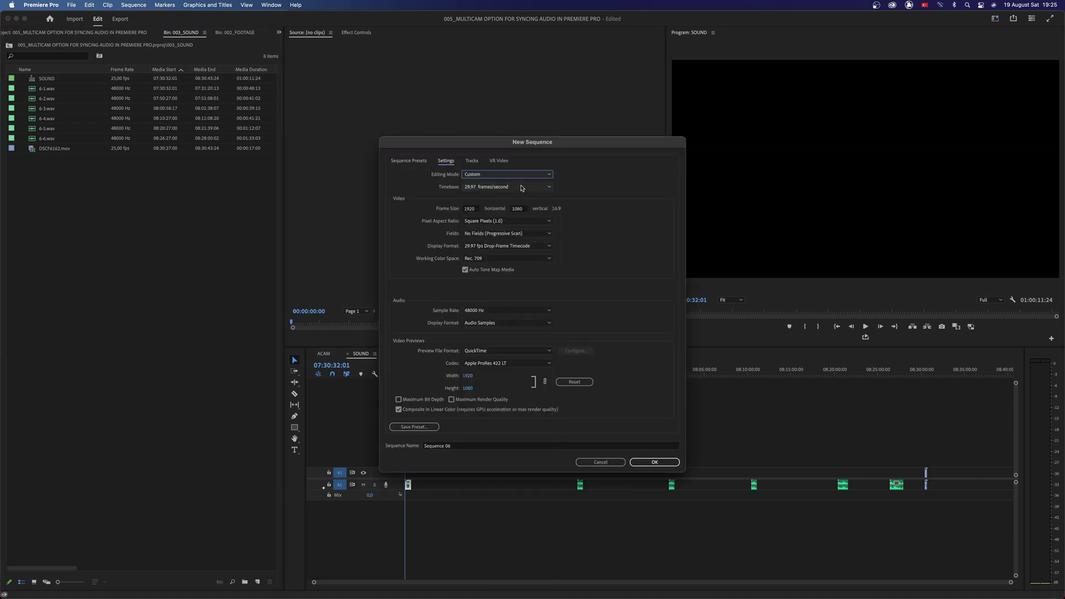
pyautogui.click(489, 189)
pyautogui.click(492, 252)
pyautogui.click(464, 446)
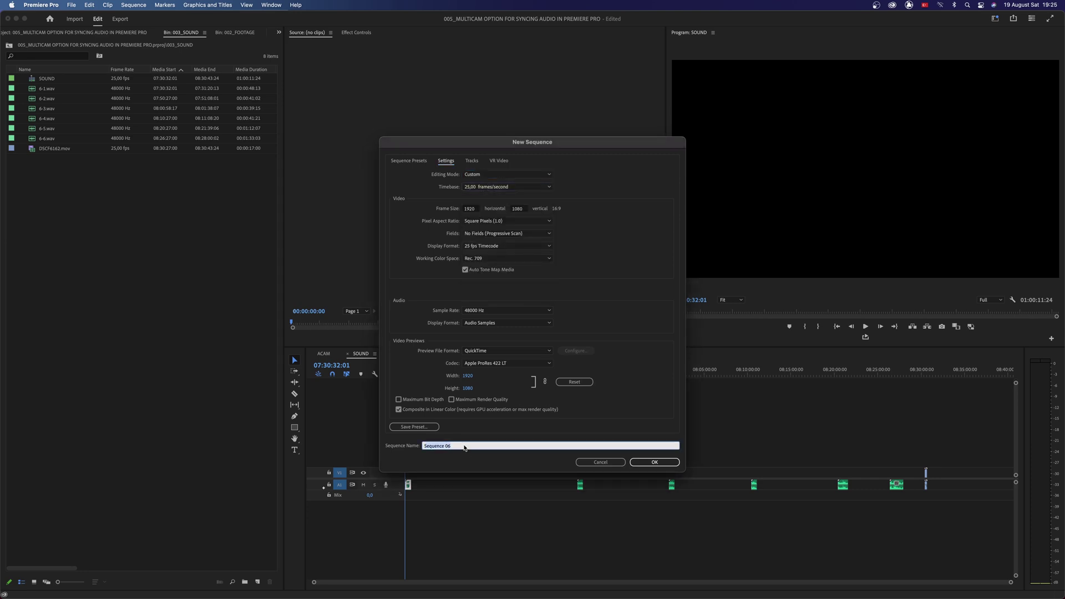
pyautogui.write('ALL_FOOTAGE_SYNCED')
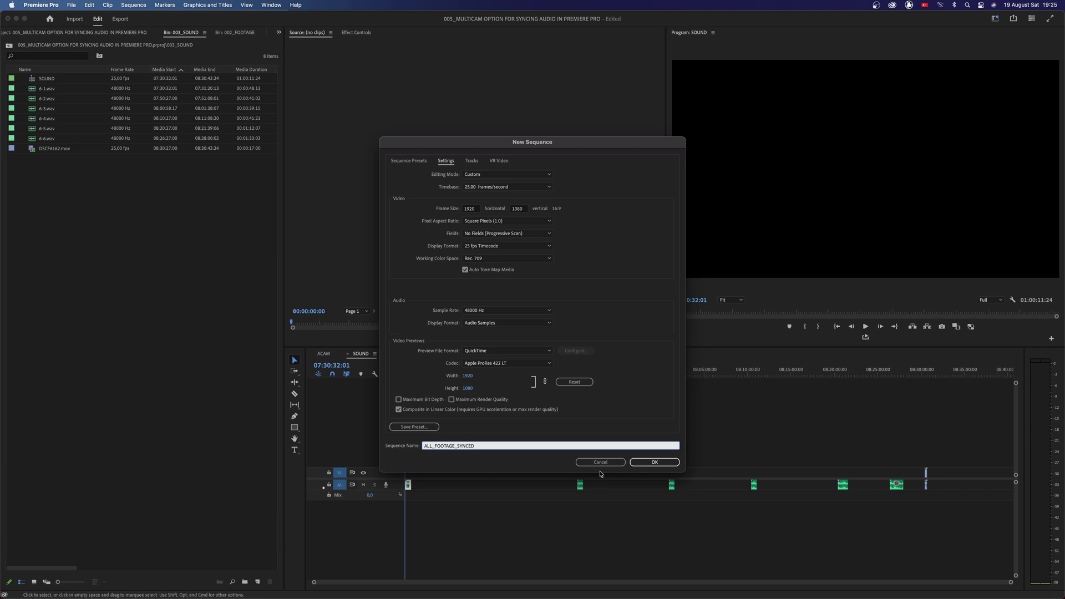
pyautogui.press('Return')
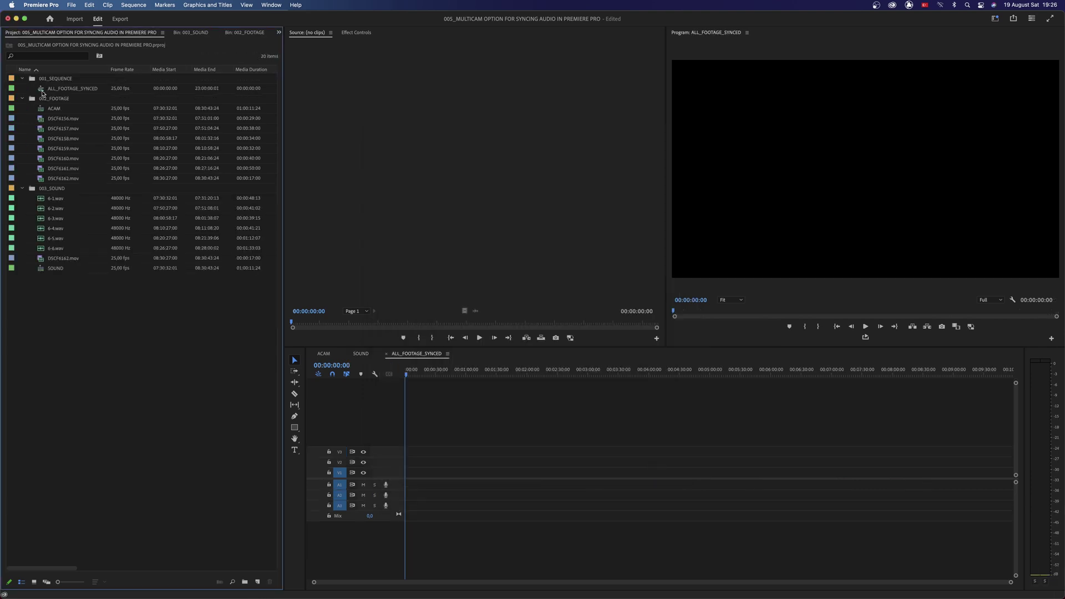
# Copy the ACAM sequence's start timecode 07:30:32:01
pyautogui.click(40, 89)
pyautogui.click(432, 417)
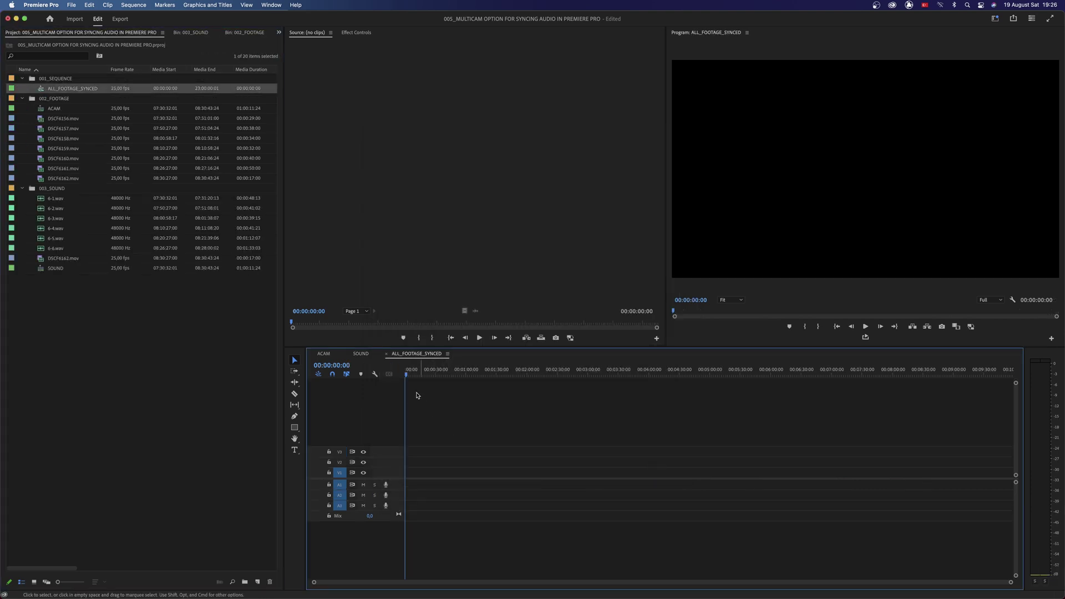
pyautogui.click(325, 355)
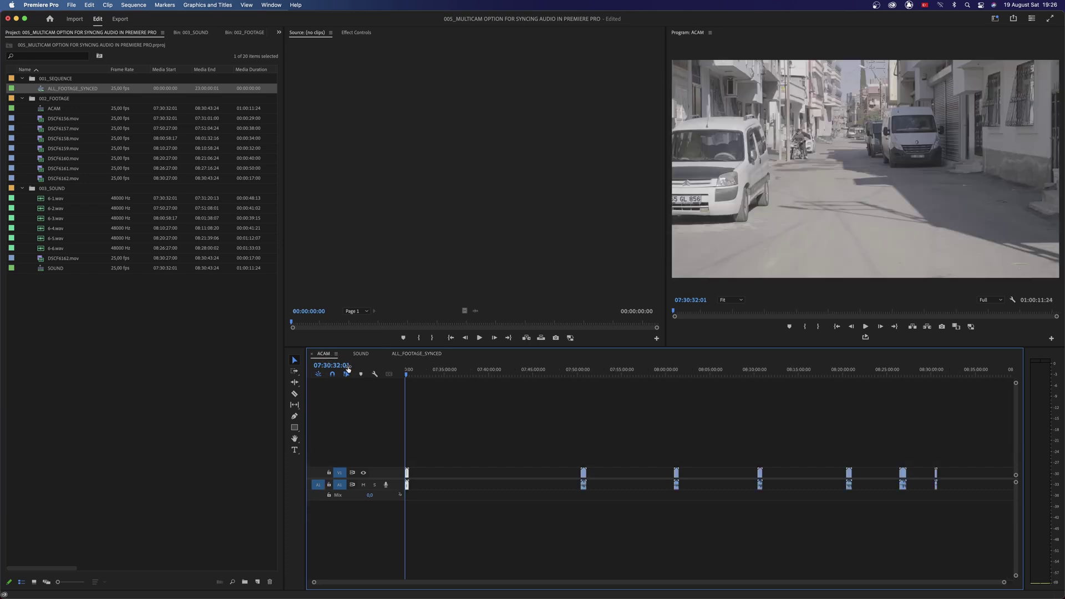
pyautogui.click(325, 364)
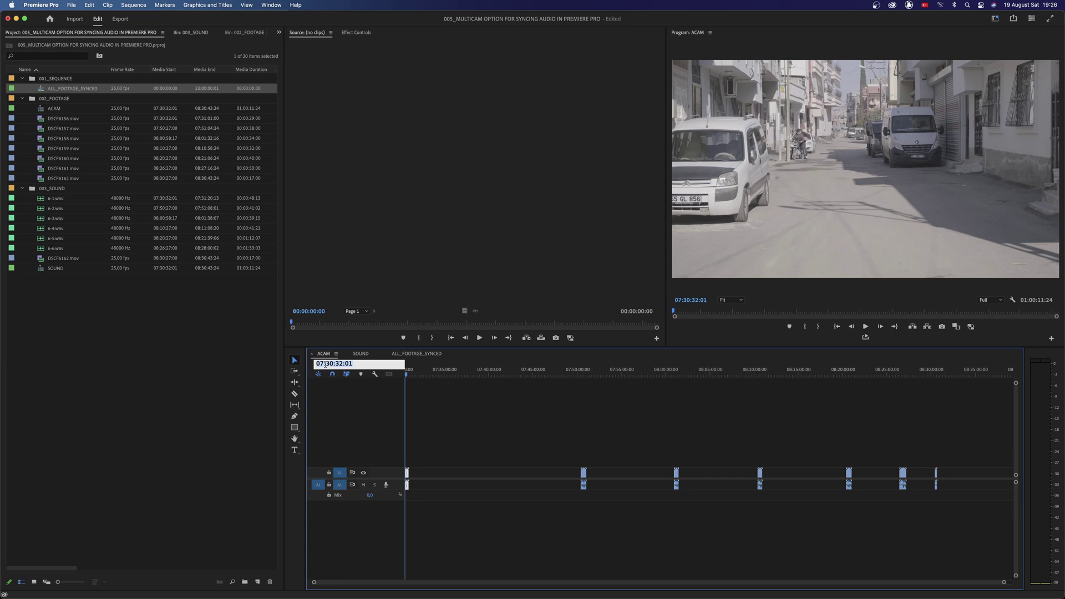
# Set the ALL_FOOTAGE_SYNCED sequence start time to 07:30:32:01
pyautogui.click(436, 356)
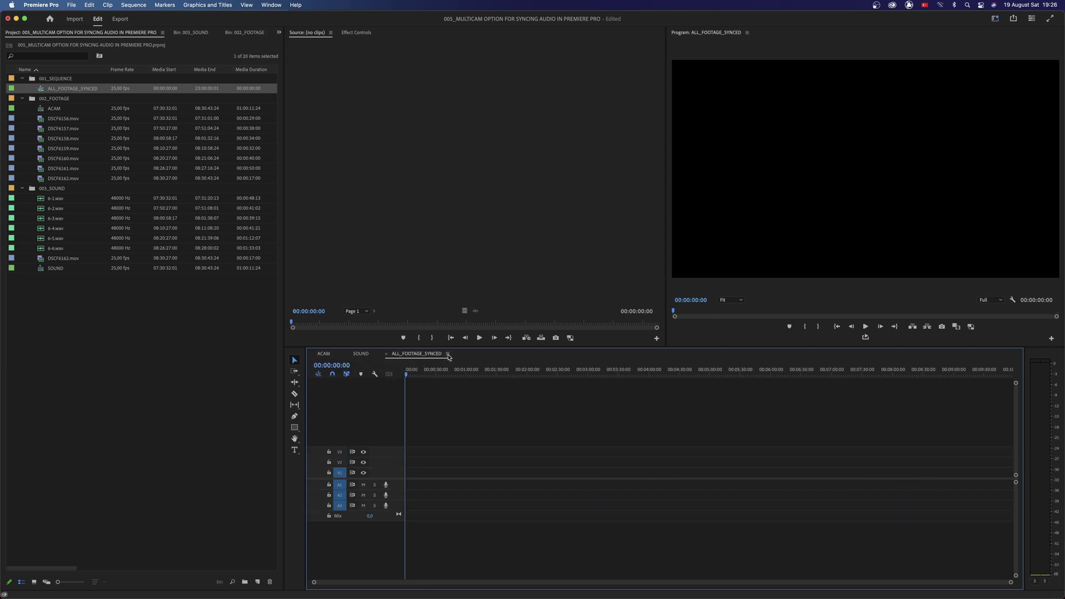
pyautogui.click(448, 354)
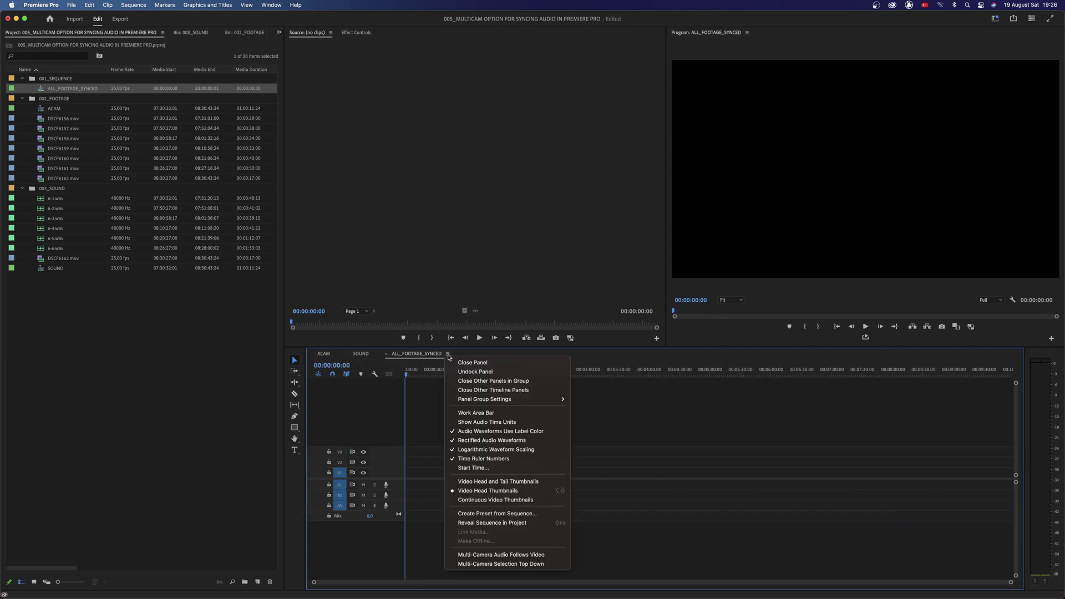
pyautogui.click(484, 468)
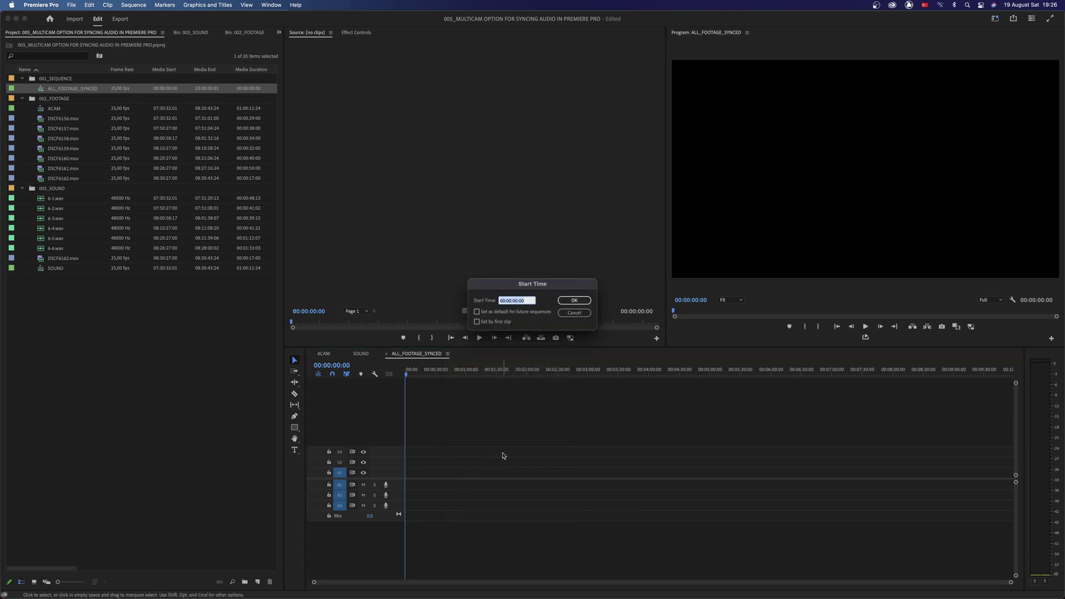
pyautogui.write('07:30:32:01')
pyautogui.click(576, 301)
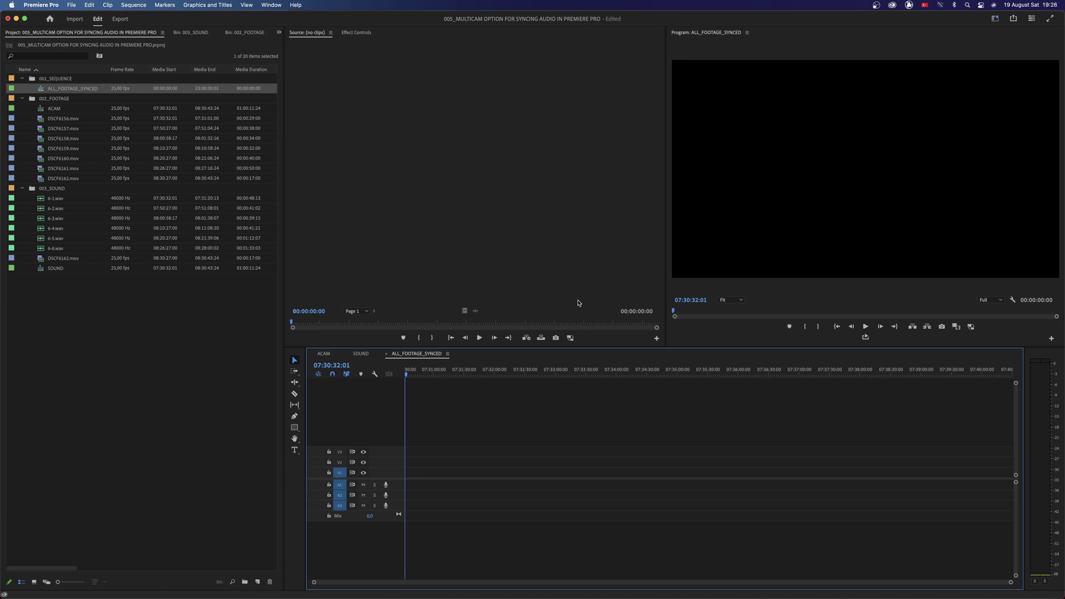
# Paste the ACAM clips into ALL_FOOTAGE_SYNCED and fit the whole sequence in view
pyautogui.click(327, 355)
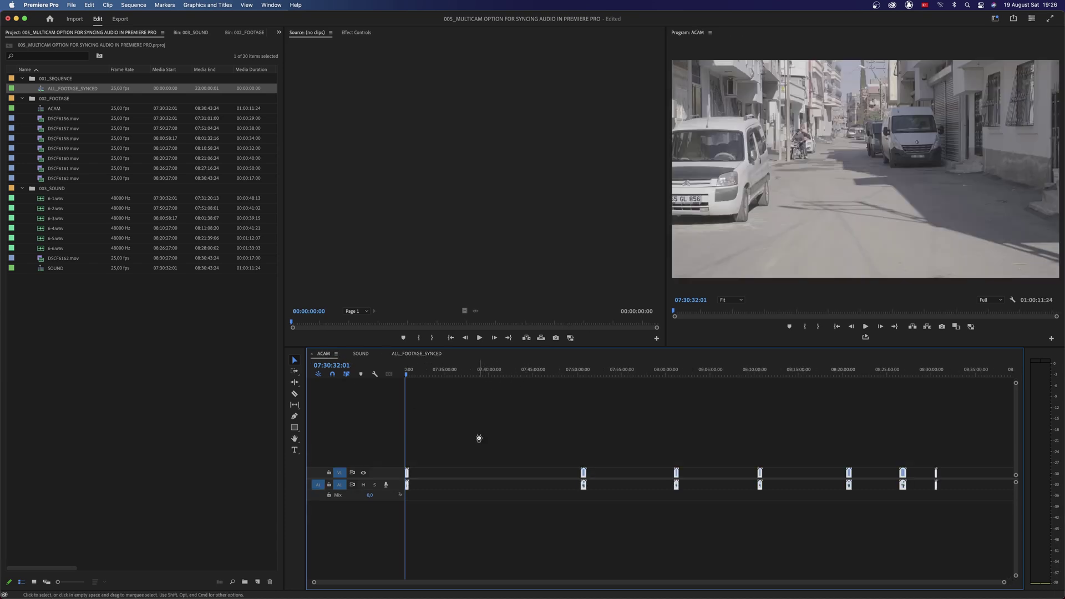
pyautogui.click(426, 354)
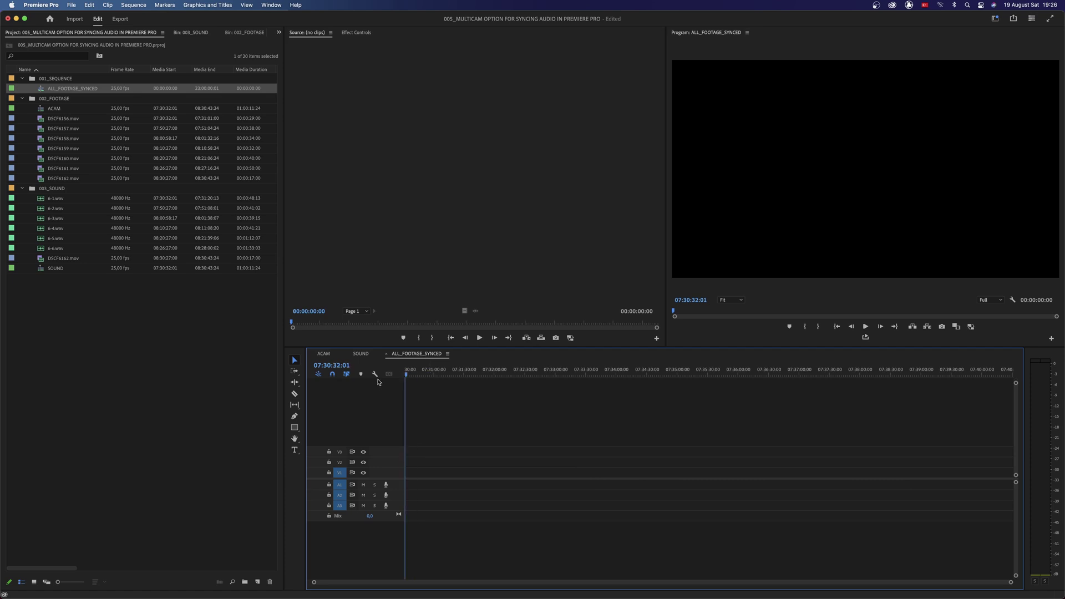
pyautogui.press('super+v')
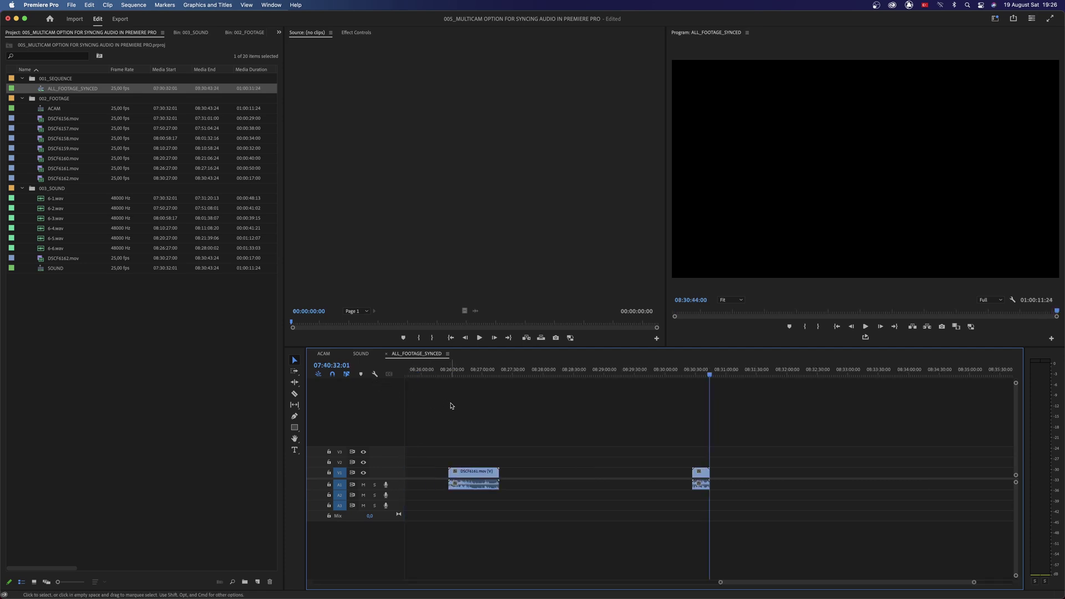
pyautogui.press('Home')
pyautogui.press('\\')
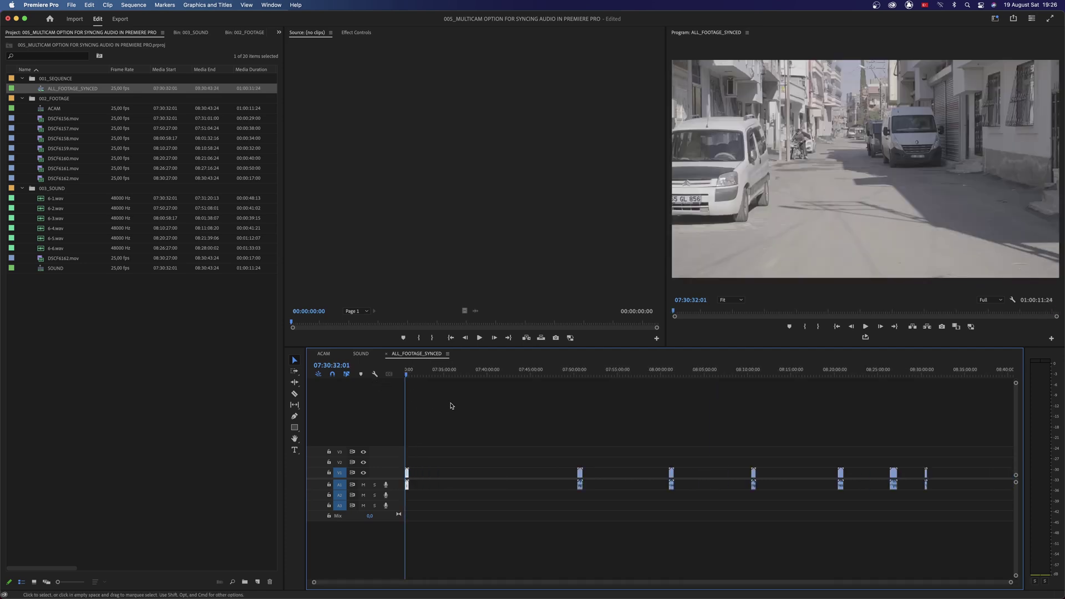
# Delete the short final clip from the SOUND sequence and zoom in on the audio start
pyautogui.click(361, 353)
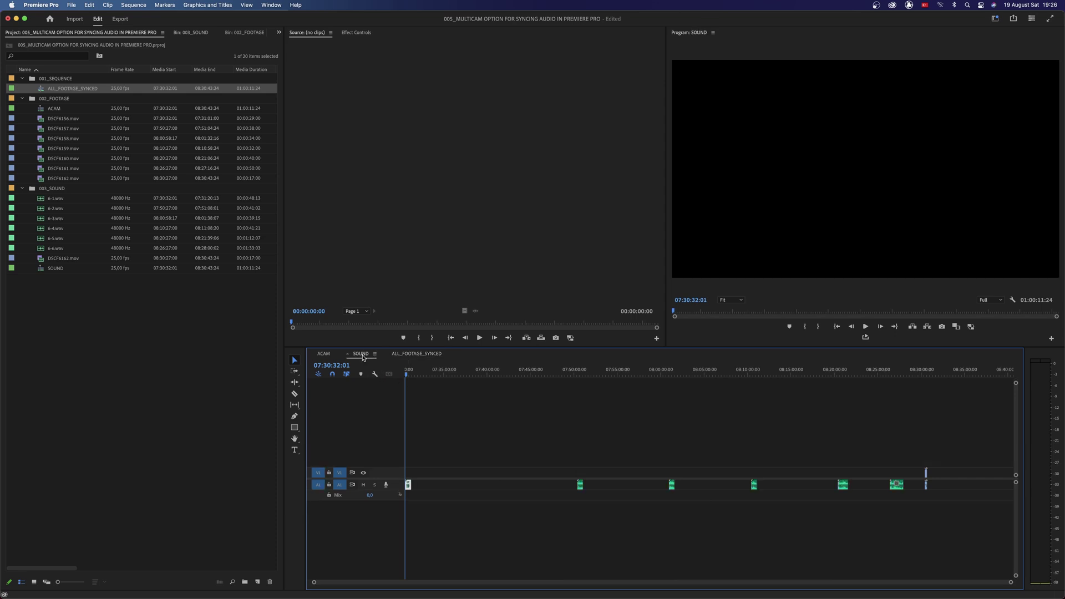
pyautogui.press('Delete')
pyautogui.press('=')
pyautogui.press('=')
pyautogui.press('=')
pyautogui.press('=')
pyautogui.press('=')
# Mark an In point at the clap at 07:30:47:09 in the SOUND audio
pyautogui.moveTo(404, 373); pyautogui.dragTo(473, 376)
pyautogui.press('=')
pyautogui.press('Right')
pyautogui.press('Right')
pyautogui.press('Right')
pyautogui.press('Right')
pyautogui.press('Right')
pyautogui.press('Right')
pyautogui.press('Right')
pyautogui.press('Right')
pyautogui.press('Right')
pyautogui.press('Right')
pyautogui.press('Right')
pyautogui.press('Right')
pyautogui.press('Right')
pyautogui.press('Right')
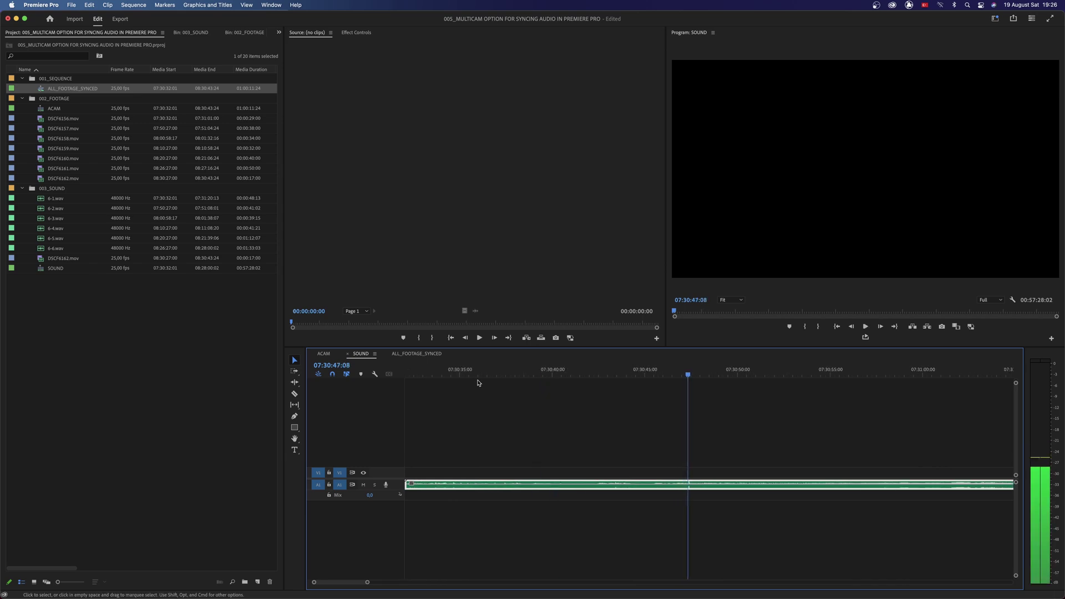
pyautogui.press('Right')
pyautogui.press('i')
# Zoom out to the full sequence and select all the audio clips on A1
pyautogui.press('-')
pyautogui.press('-')
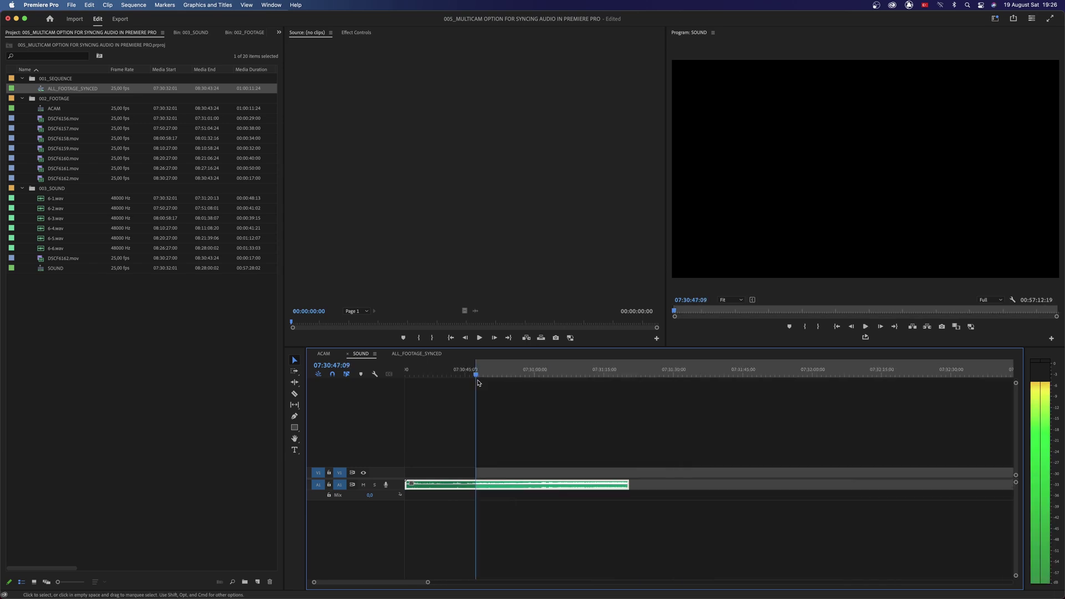
pyautogui.press('-')
pyautogui.press('-')
pyautogui.press('-')
pyautogui.press('-')
pyautogui.press('-')
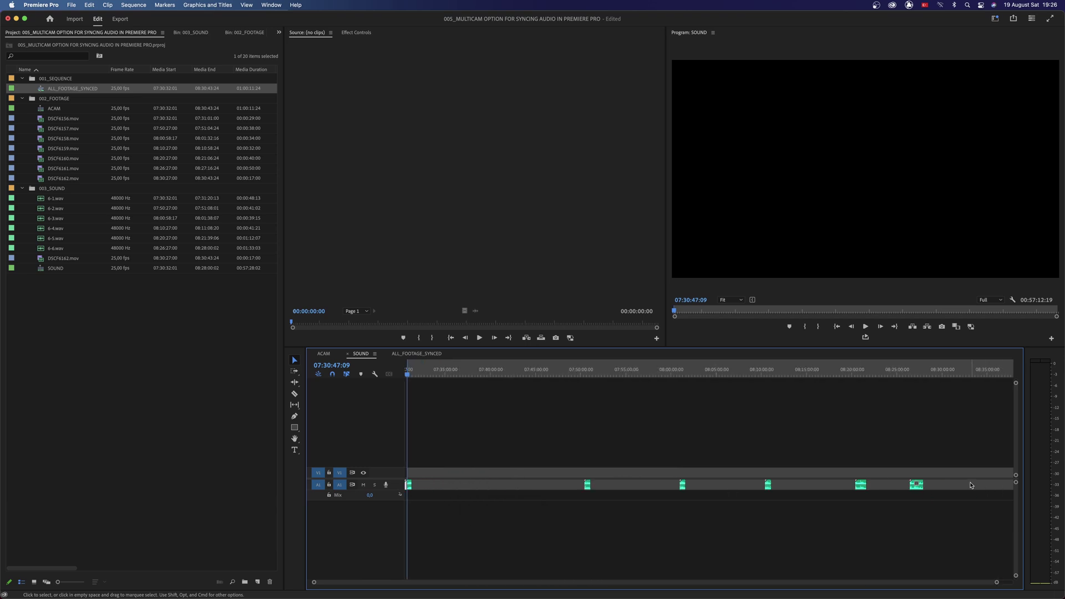
pyautogui.moveTo(970, 483); pyautogui.dragTo(395, 527)
# In ALL_FOOTAGE_SYNCED, check the clapper frame at 07:30:42:18, then zoom back out
pyautogui.click(426, 355)
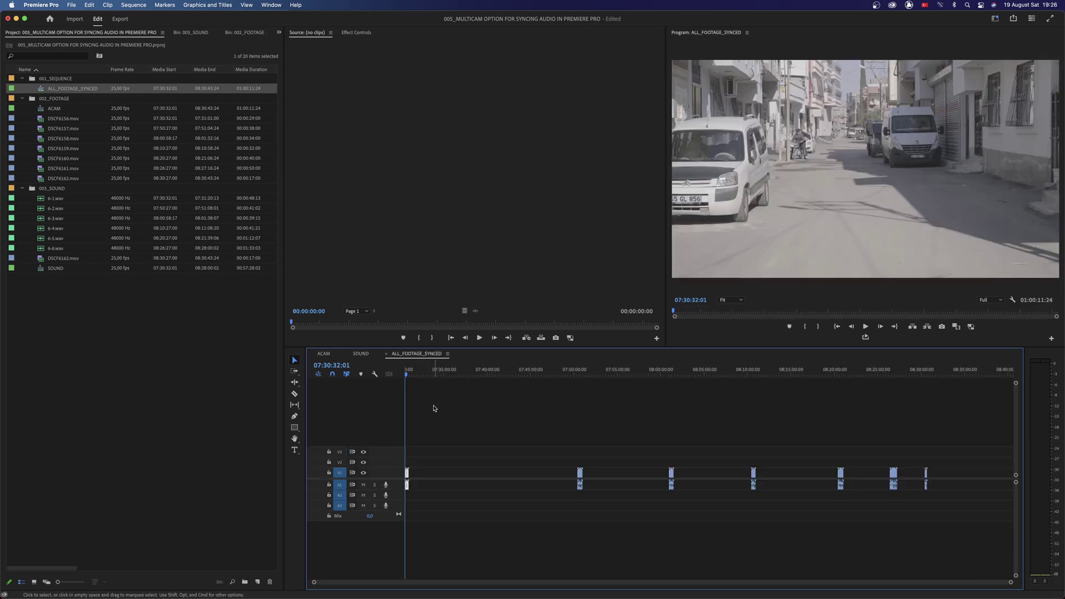
pyautogui.press('=')
pyautogui.press('=')
pyautogui.press('=')
pyautogui.press('=')
pyautogui.press('=')
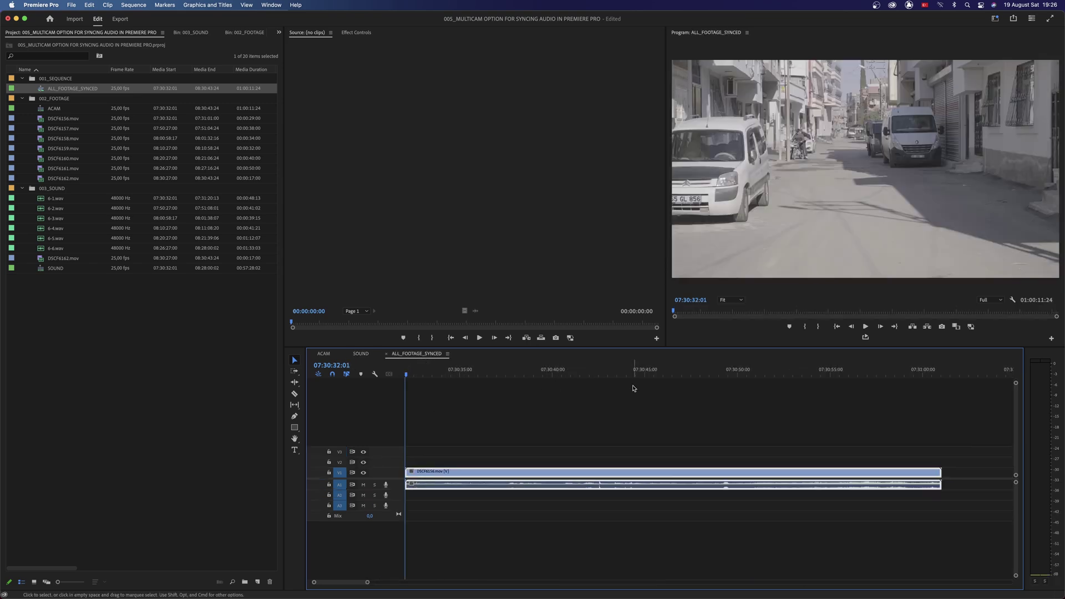
pyautogui.moveTo(587, 374); pyautogui.dragTo(597, 377)
pyautogui.press('\\')
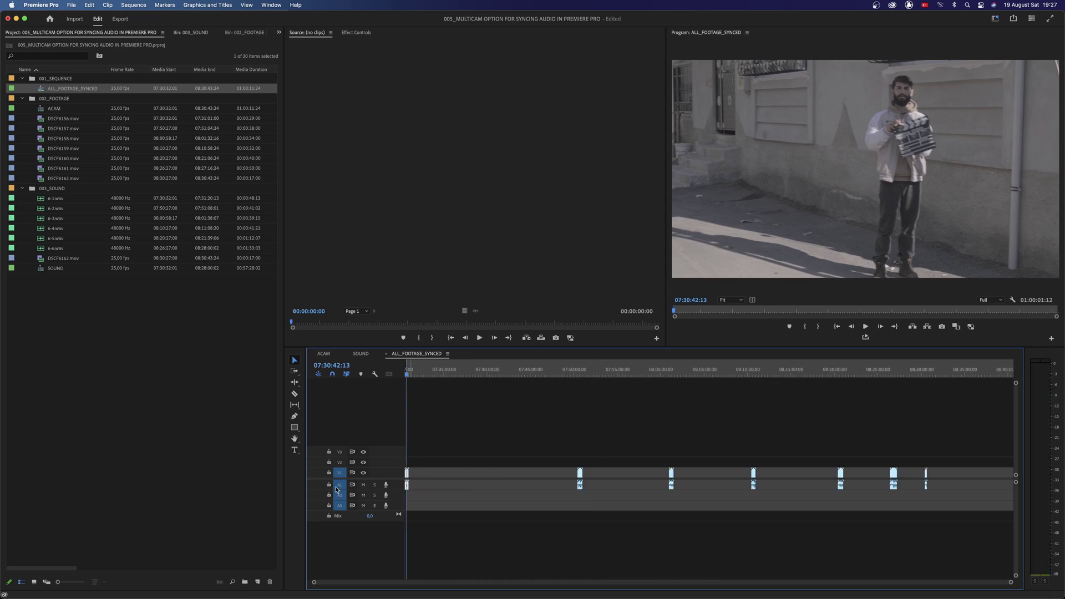
# Lock A1 and paste the SOUND audio clips onto track A2
pyautogui.click(329, 486)
pyautogui.press('super+v')
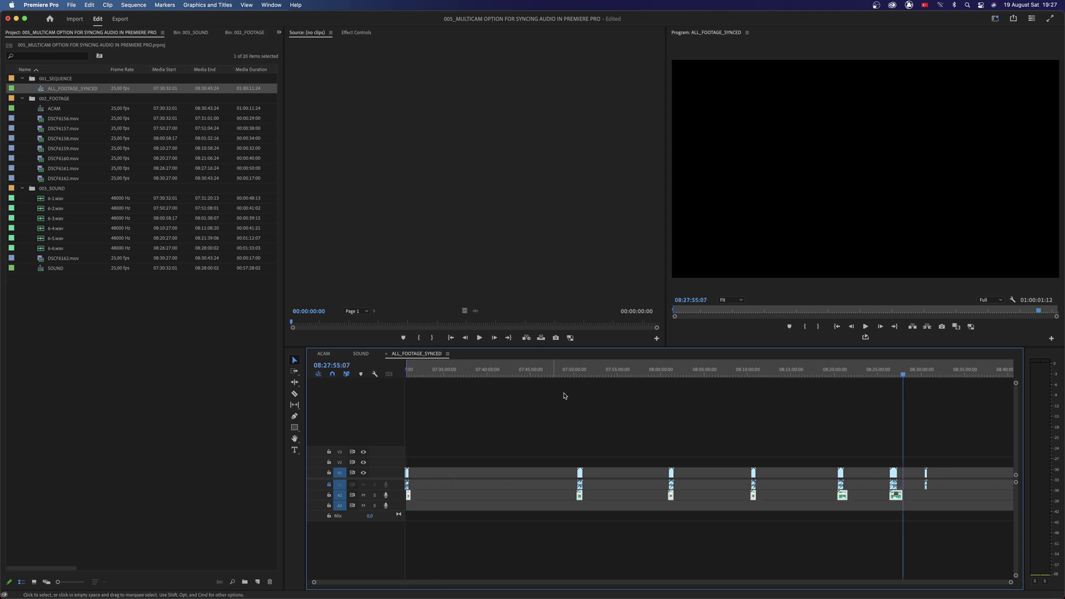
pyautogui.press('Home')
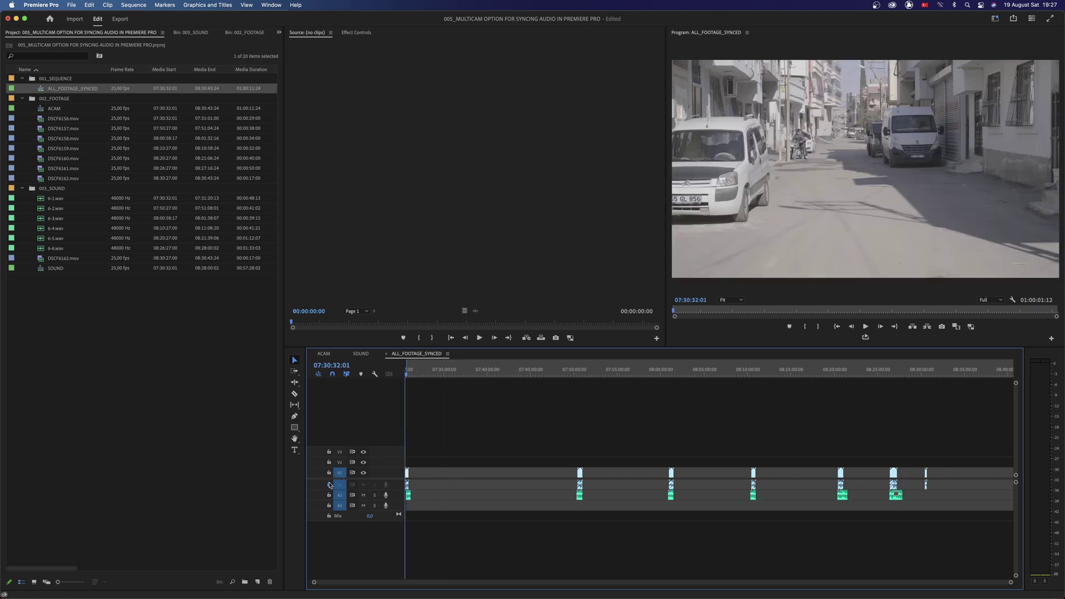
# Unlock A1 and delete the camera audio clips from it
pyautogui.click(328, 486)
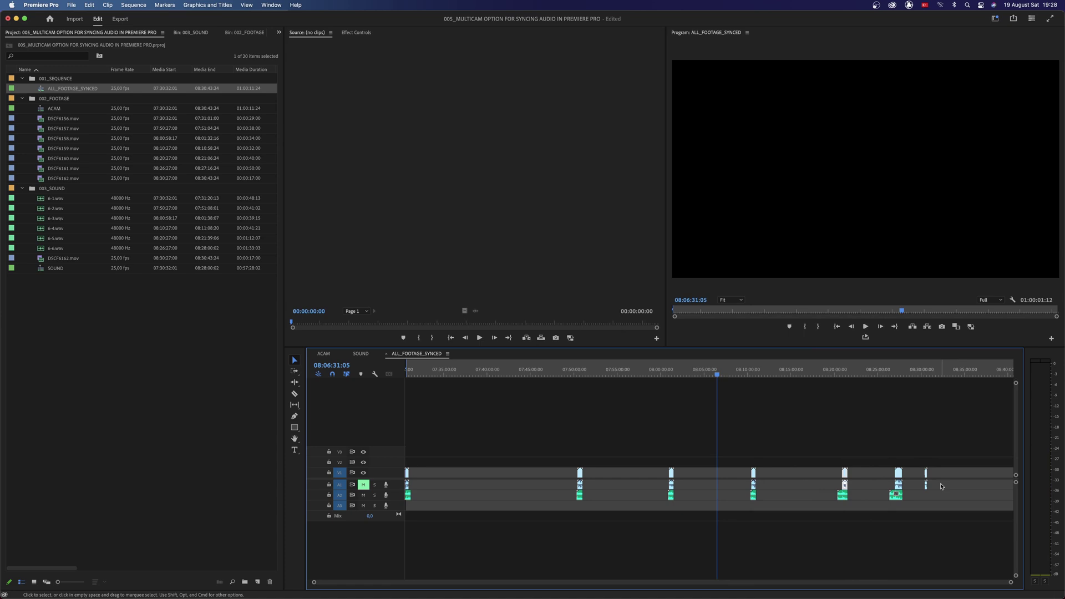
pyautogui.moveTo(949, 486); pyautogui.dragTo(381, 485)
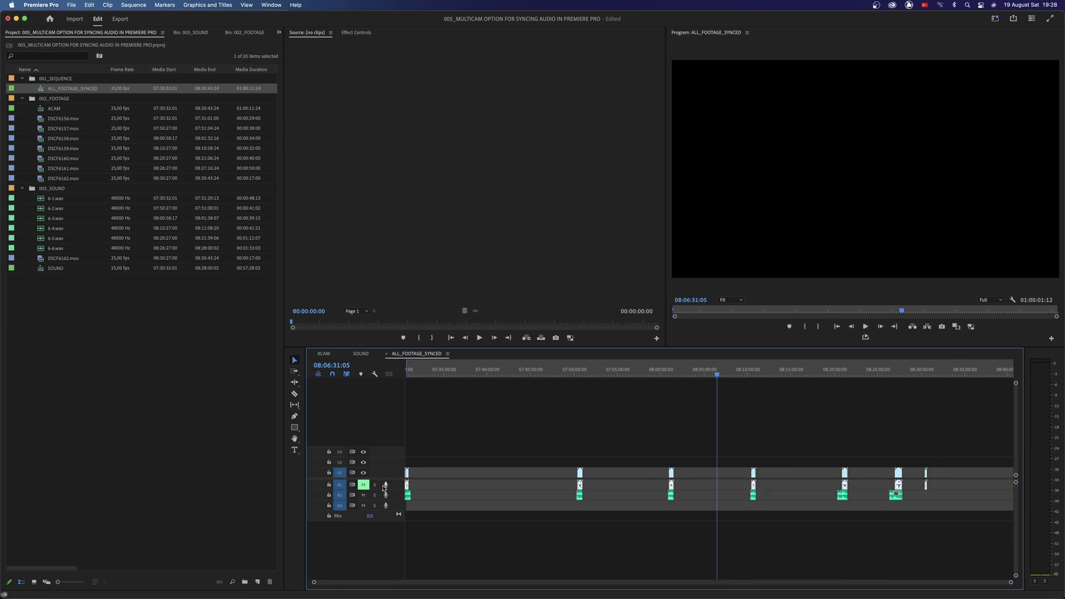
pyautogui.press('Delete')
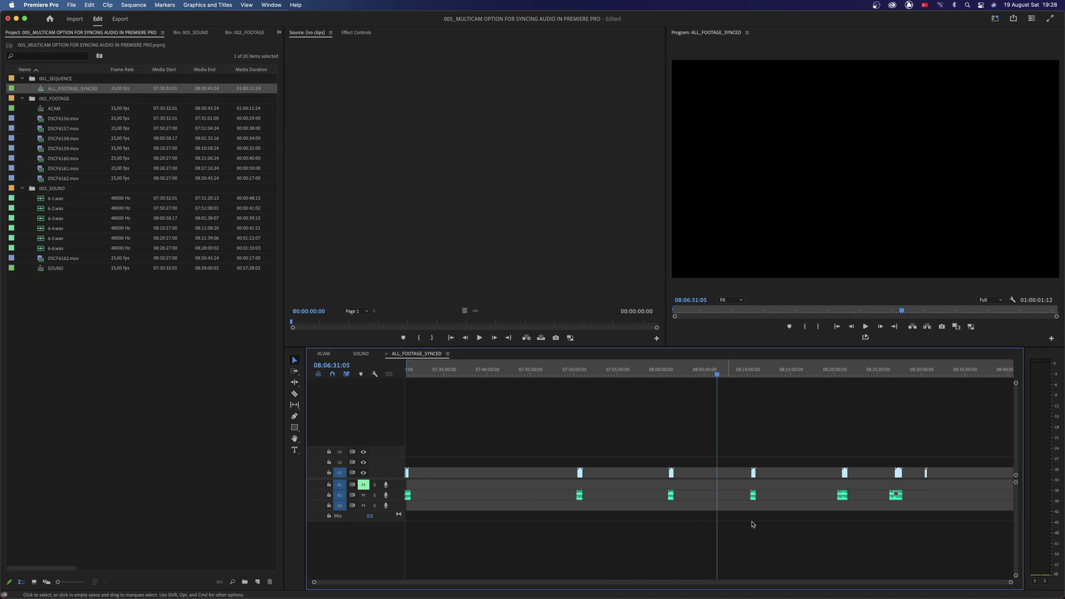
# Move the external audio clips from A2 up onto A1 and deselect them
pyautogui.moveTo(933, 532); pyautogui.dragTo(420, 497)
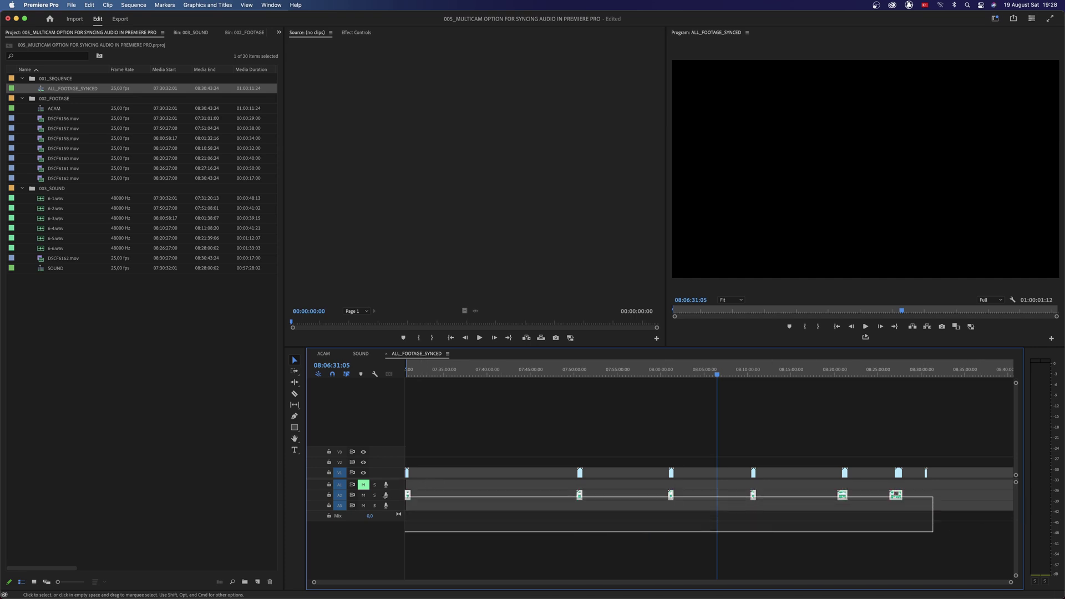
pyautogui.moveTo(404, 496); pyautogui.dragTo(386, 499)
pyautogui.hotkey('alt', 'Up')
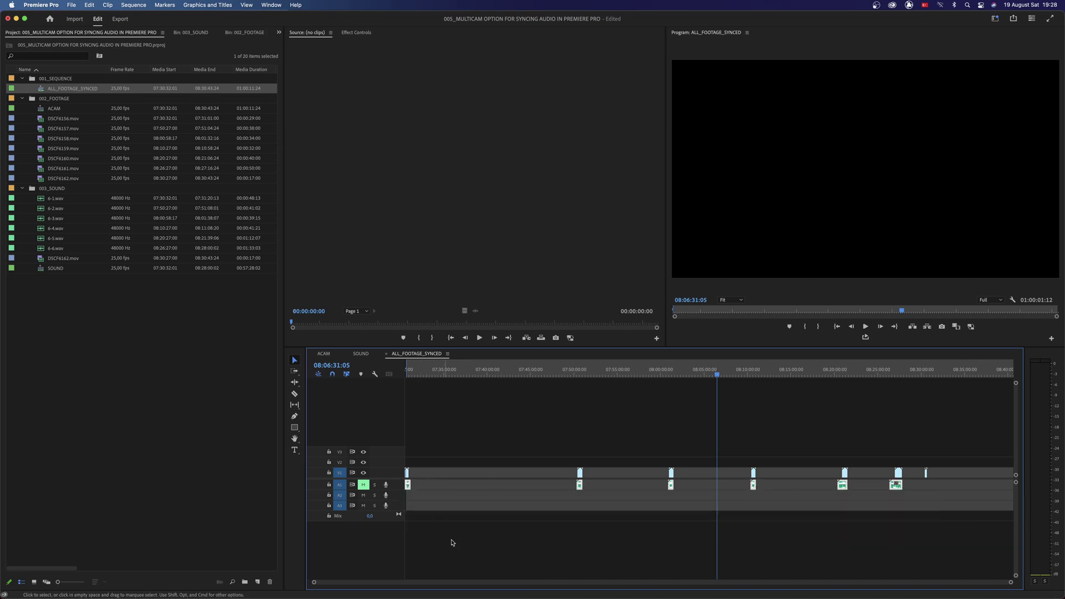
pyautogui.click(383, 499)
# Clear the in/out range from the ALL_FOOTAGE_SYNCED timeline
pyautogui.press('Home')
pyautogui.press('=')
pyautogui.press('=')
pyautogui.press('=')
pyautogui.press('=')
pyautogui.press('=')
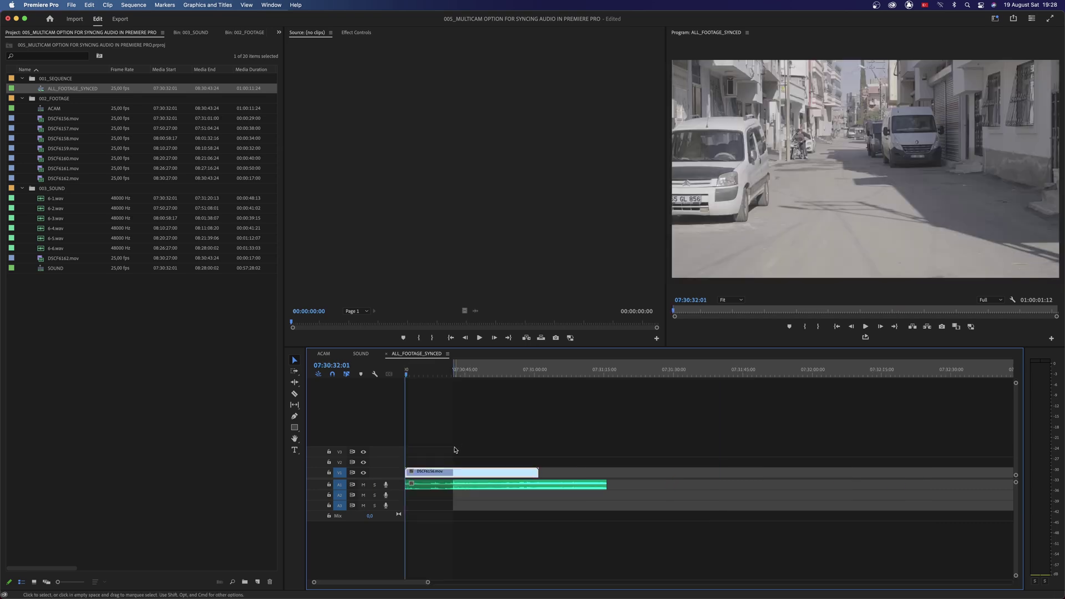
pyautogui.rightClick(477, 381)
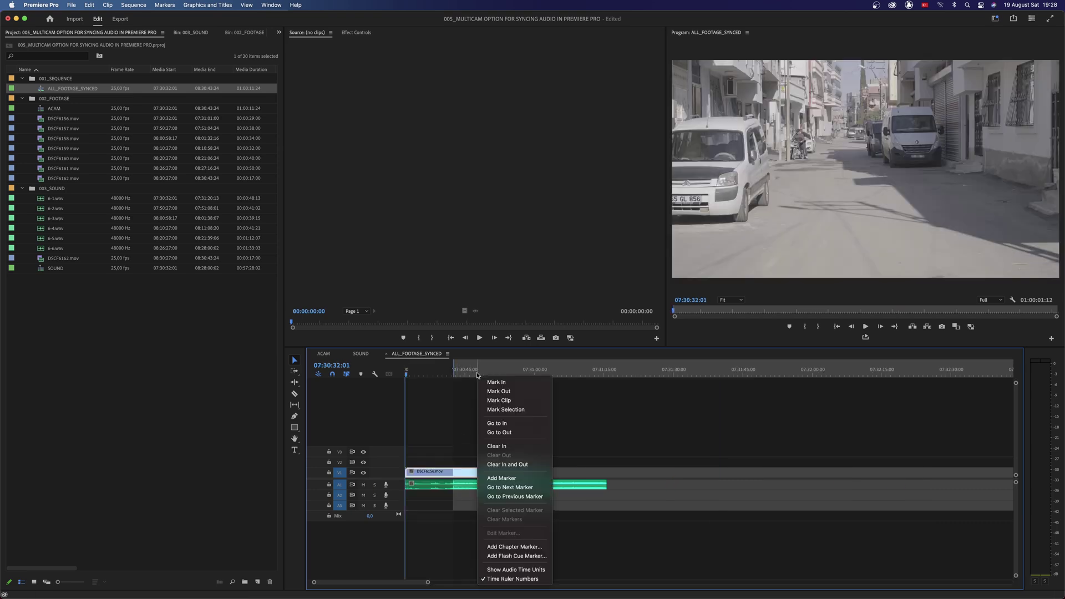
pyautogui.click(506, 464)
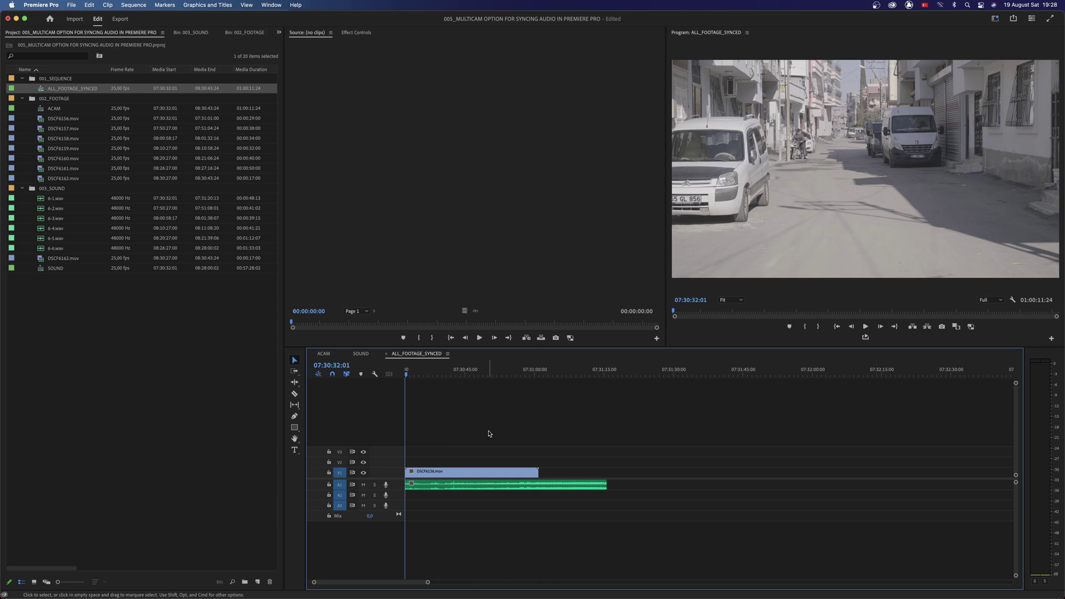
# Step through each clip's edit points from DSCF6156 to DSCF6161, then zoom to fit the sequence
pyautogui.press('-')
pyautogui.press('-')
pyautogui.press('Down')
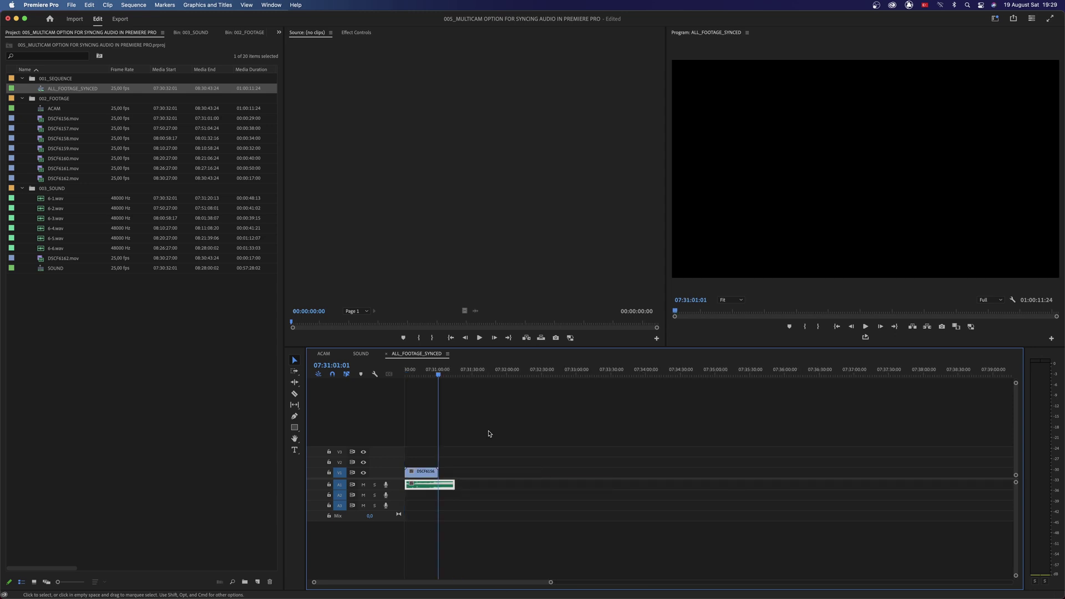
pyautogui.press('Down')
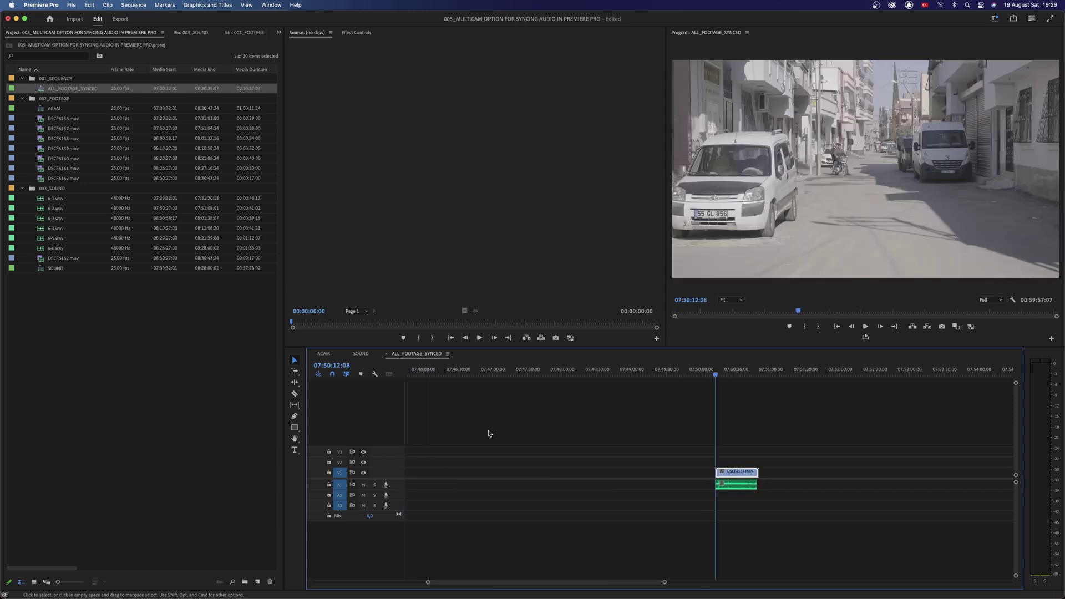
pyautogui.press('Down')
pyautogui.press('Down')
pyautogui.press('Down')
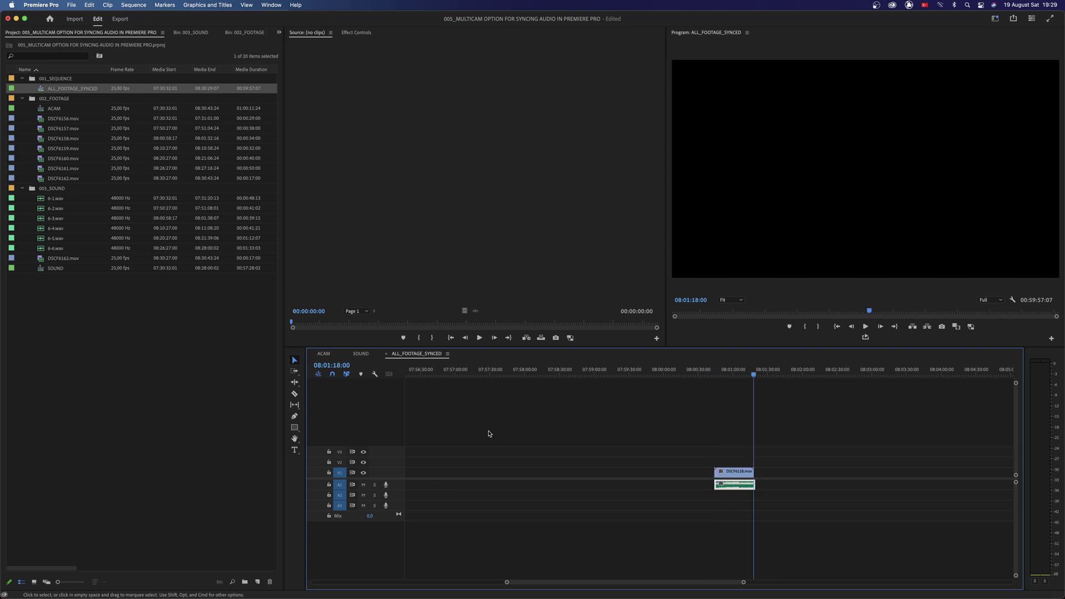
pyautogui.press('Down')
pyautogui.press('Down')
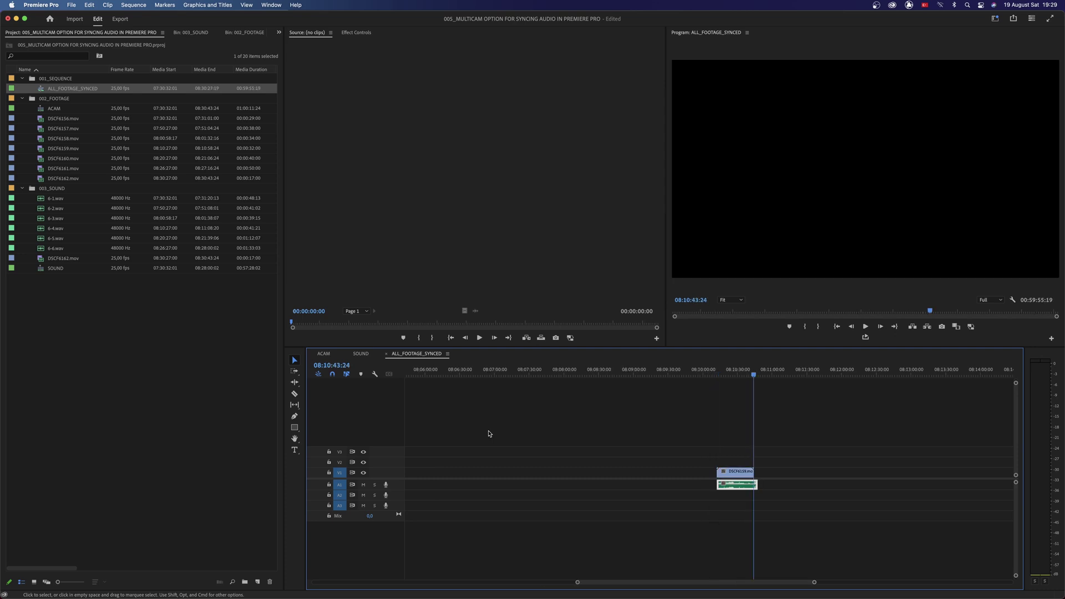
pyautogui.press('Down')
pyautogui.press('Down')
pyautogui.press('Down')
pyautogui.press('Down')
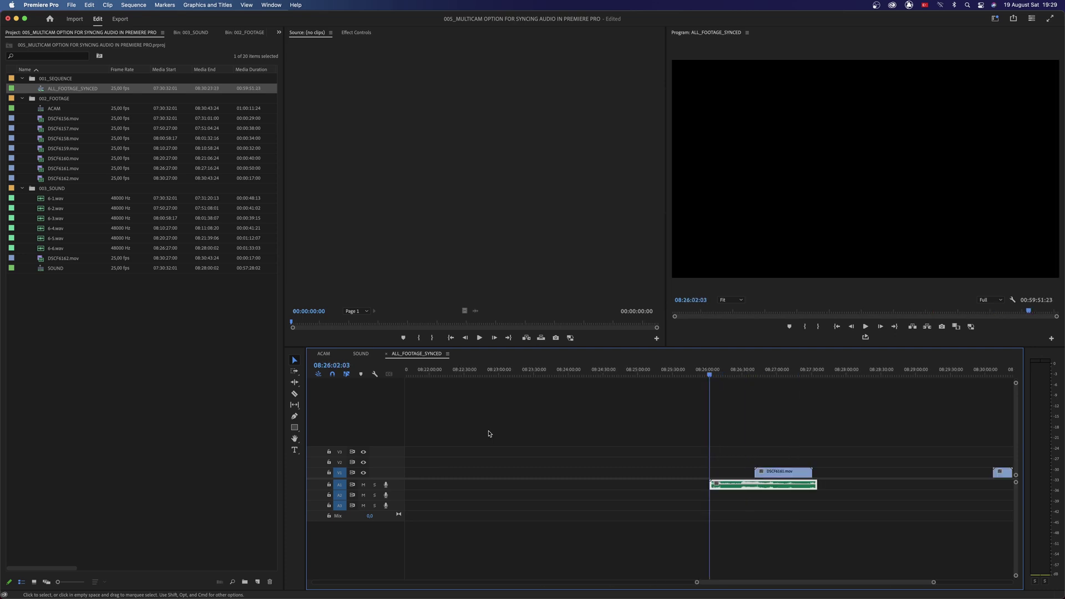
pyautogui.press('Down')
pyautogui.press('Down')
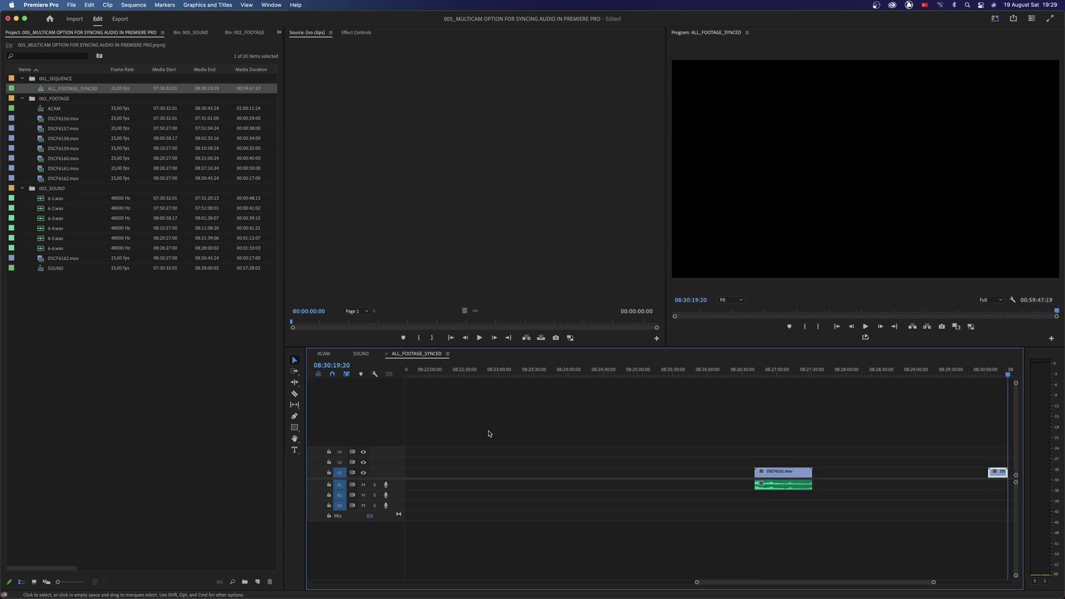
pyautogui.press('-')
pyautogui.press('-')
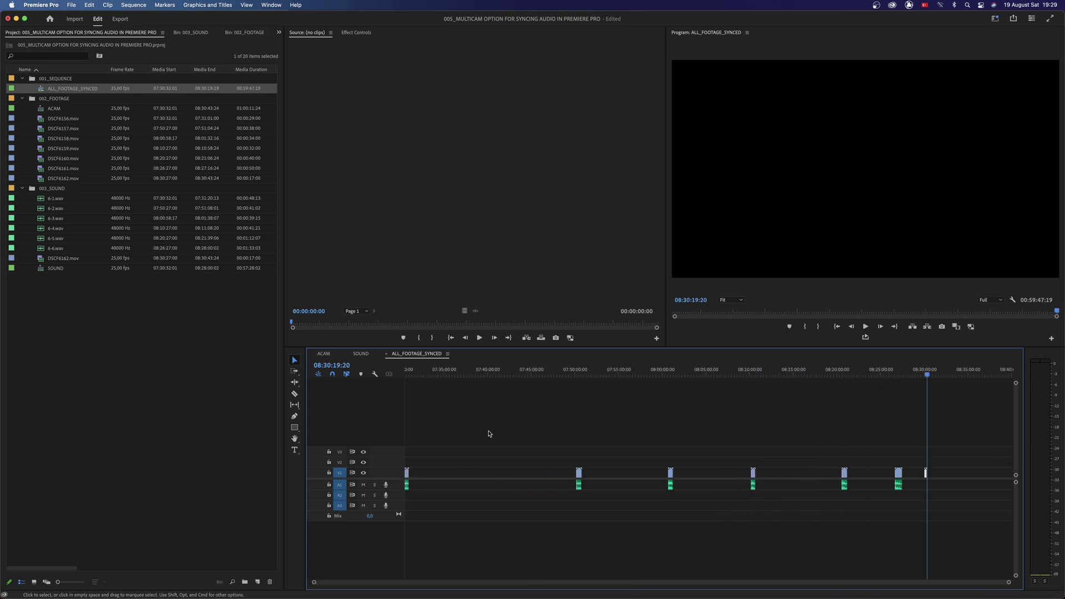
# Select every clip and apply Sequence > Close Gap so the footage sits back to back
pyautogui.moveTo(975, 436); pyautogui.dragTo(376, 504)
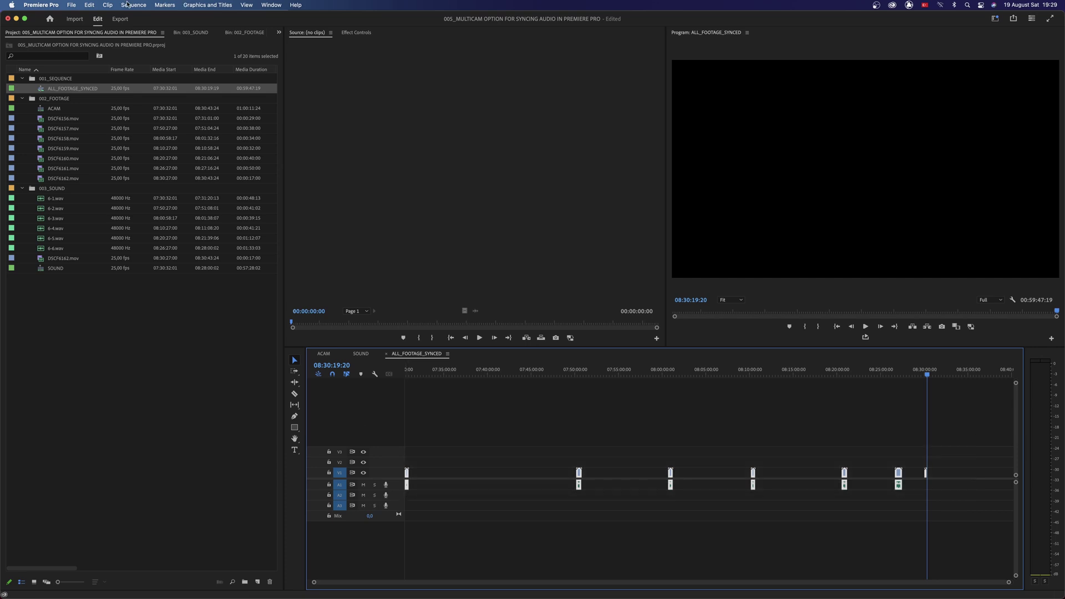
pyautogui.click(128, 5)
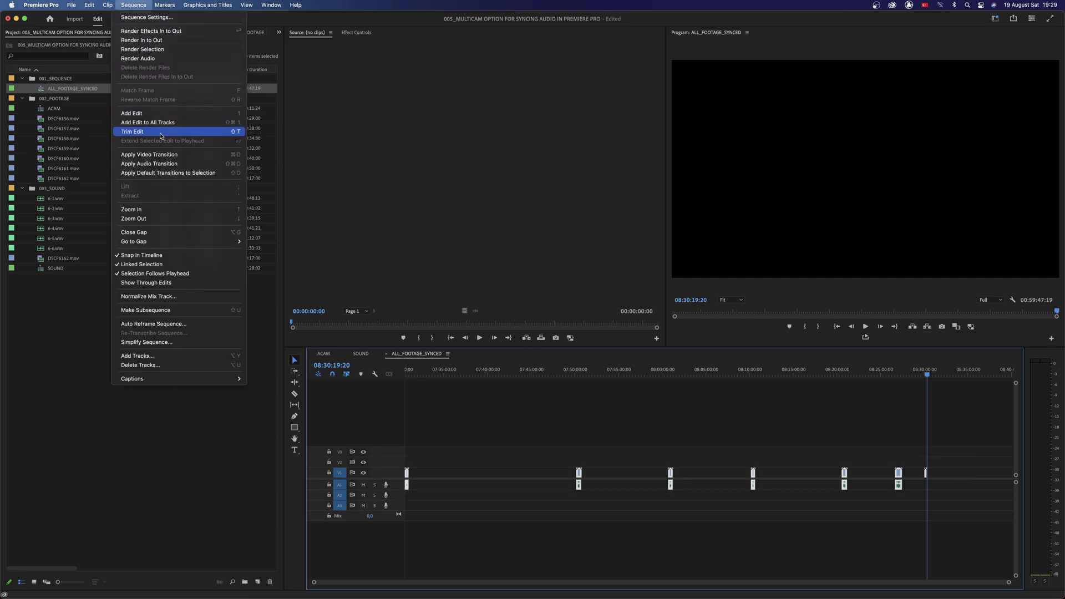
pyautogui.click(145, 233)
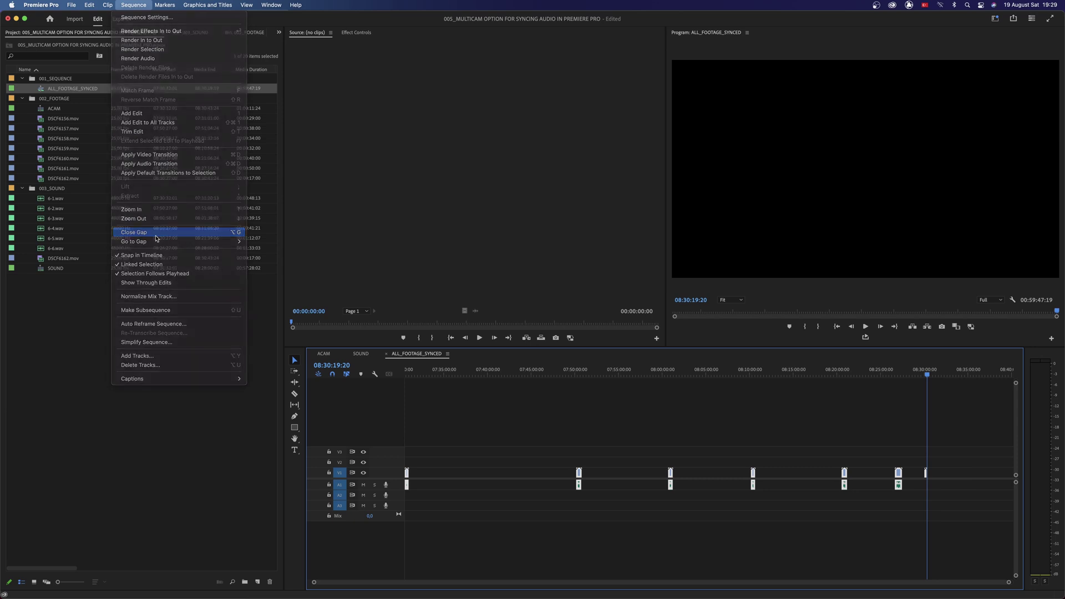
pyautogui.moveTo(432, 460); pyautogui.dragTo(423, 485)
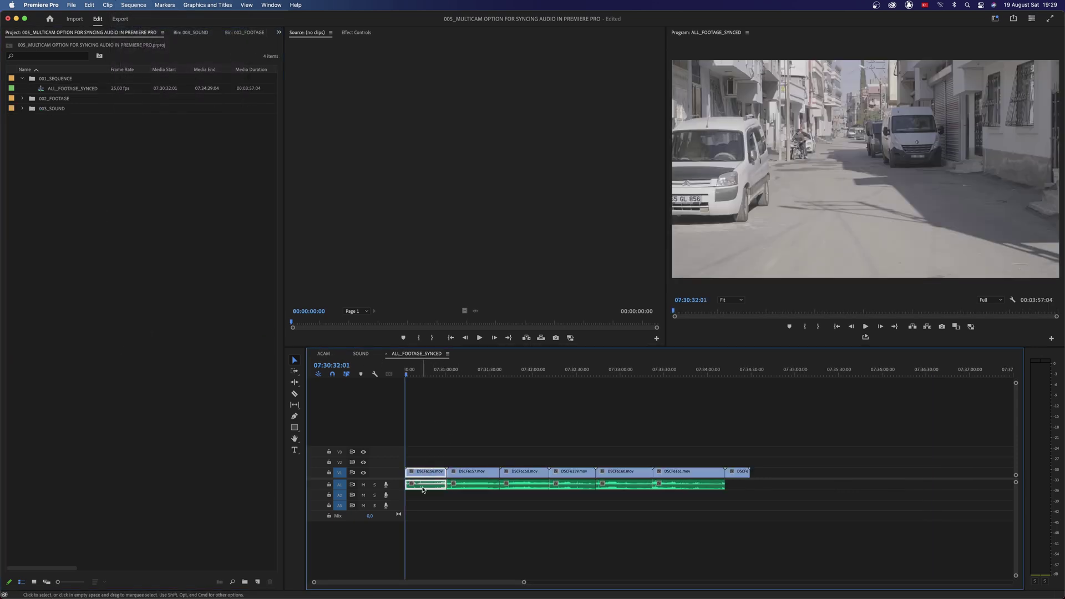
# Merge DSCF6156, DSCF6157 and DSCF6158 with their synced audio using Merge Clips
pyautogui.rightClick(430, 488)
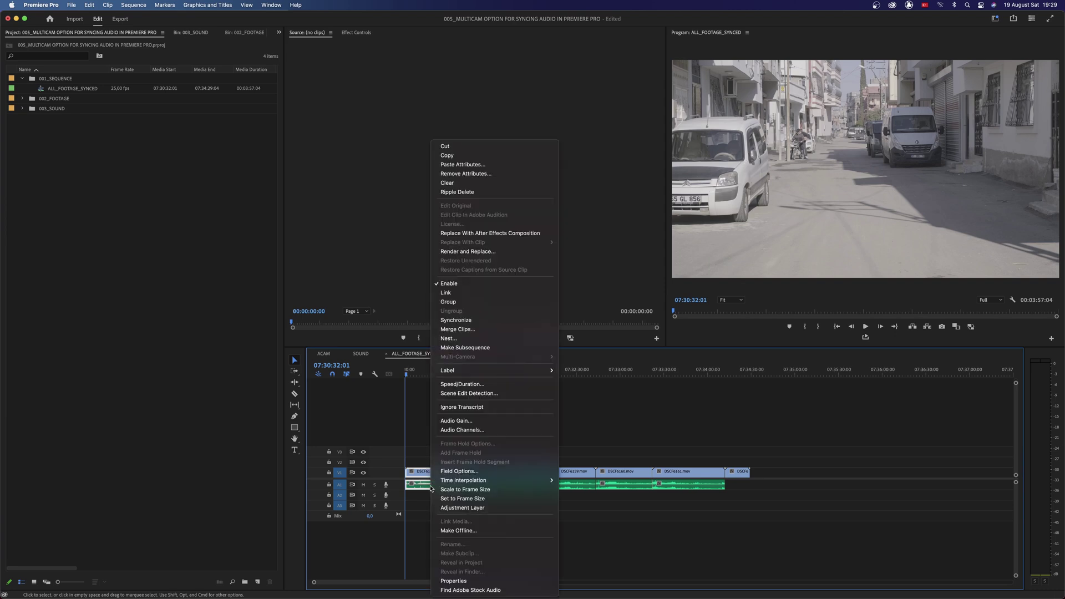
pyautogui.click(469, 330)
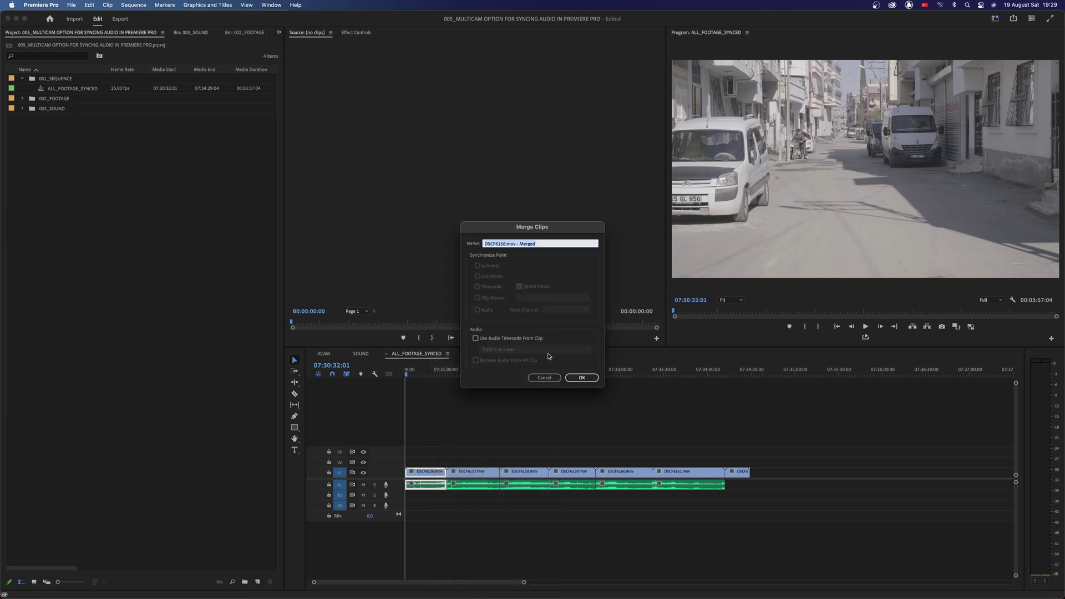
pyautogui.click(580, 378)
pyautogui.rightClick(475, 485)
pyautogui.click(514, 330)
pyautogui.click(580, 379)
pyautogui.moveTo(532, 446); pyautogui.dragTo(521, 484)
pyautogui.rightClick(522, 484)
pyautogui.click(555, 319)
pyautogui.click(581, 377)
# Merge DSCF6159, DSCF6160 and DSCF6161 with their synced audio, then select DSCF6162
pyautogui.rightClick(565, 484)
pyautogui.click(588, 320)
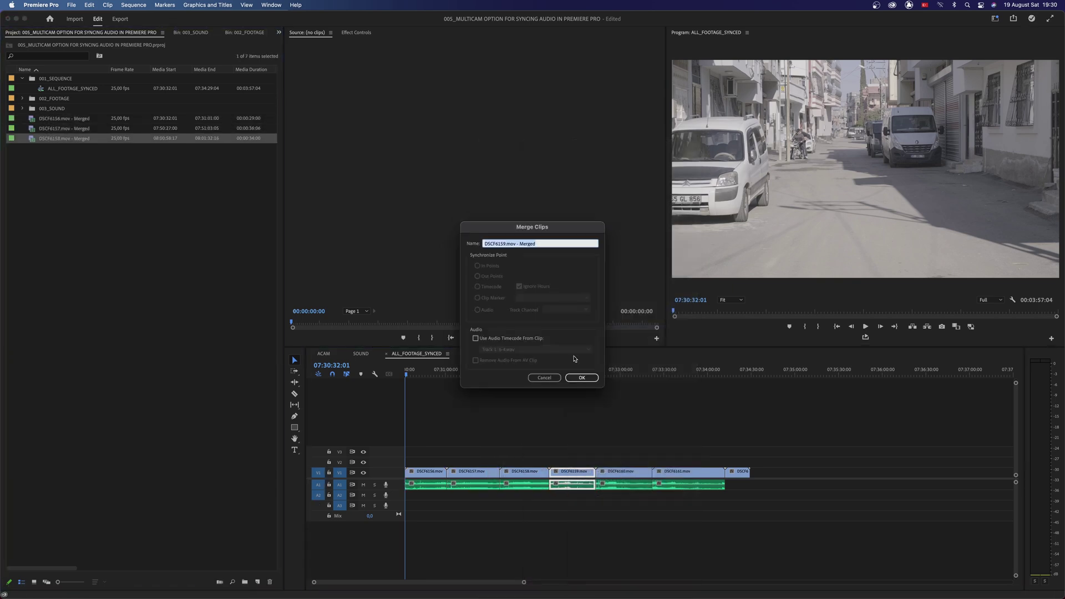
pyautogui.click(581, 378)
pyautogui.rightClick(626, 484)
pyautogui.click(649, 330)
pyautogui.click(581, 378)
pyautogui.rightClick(697, 484)
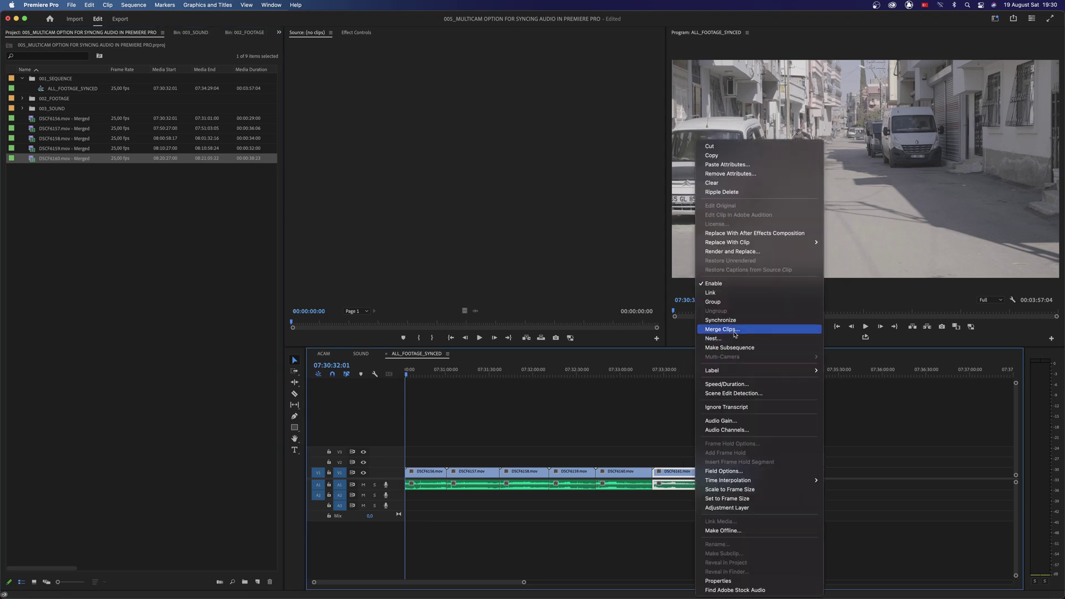
pyautogui.click(721, 329)
pyautogui.click(580, 377)
pyautogui.click(741, 472)
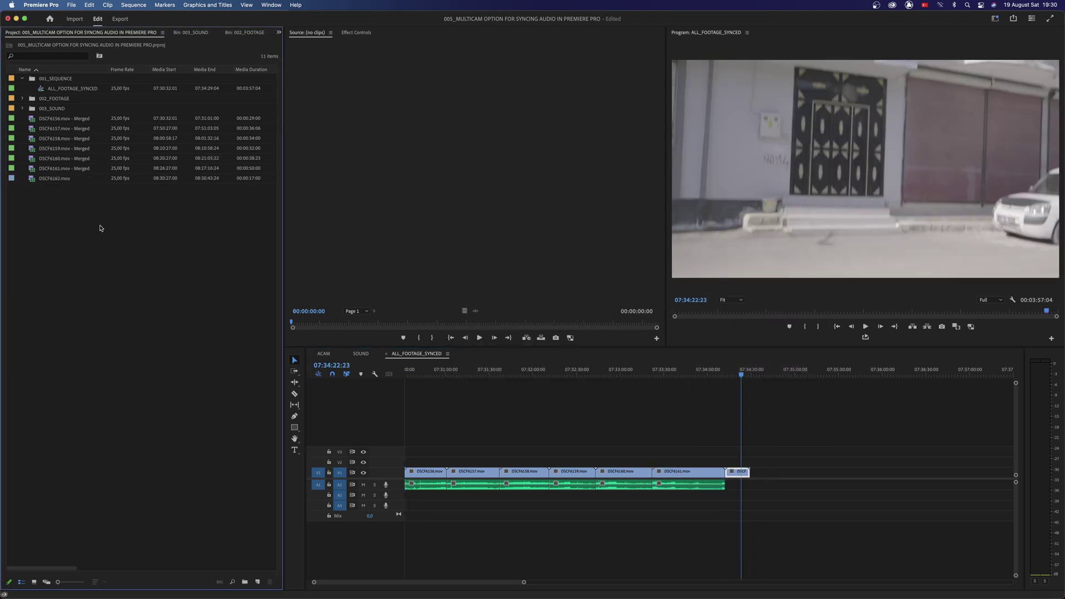
# Rename the seven merged clips in the bin 6-1 through 6-7
pyautogui.click(64, 118)
pyautogui.click(64, 118)
pyautogui.write('6-1')
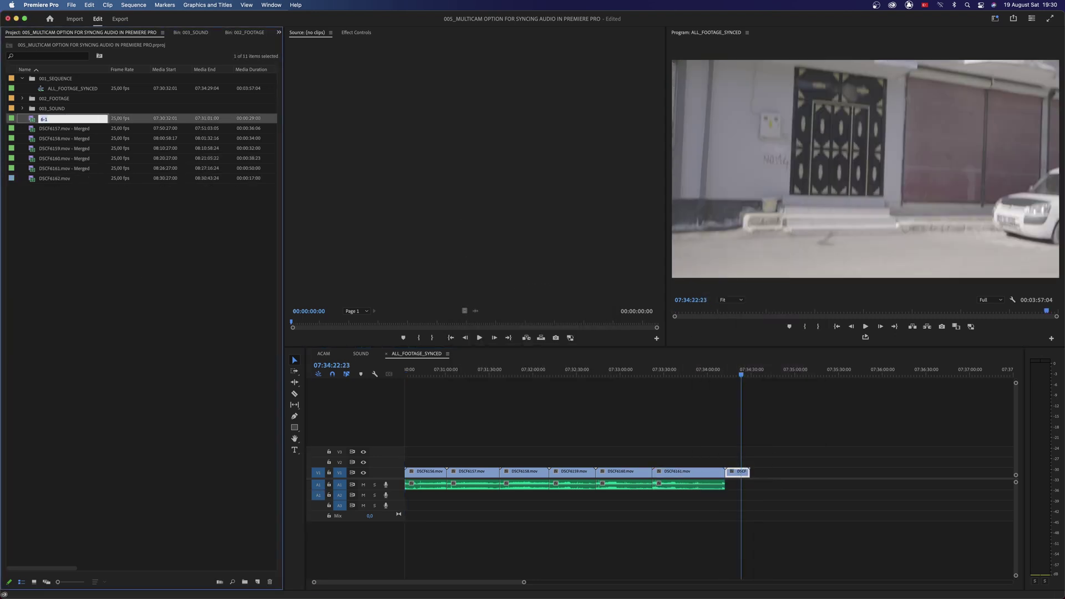
pyautogui.press('Tab')
pyautogui.write('6-2')
pyautogui.press('Tab')
pyautogui.write('6-3')
pyautogui.press('Tab')
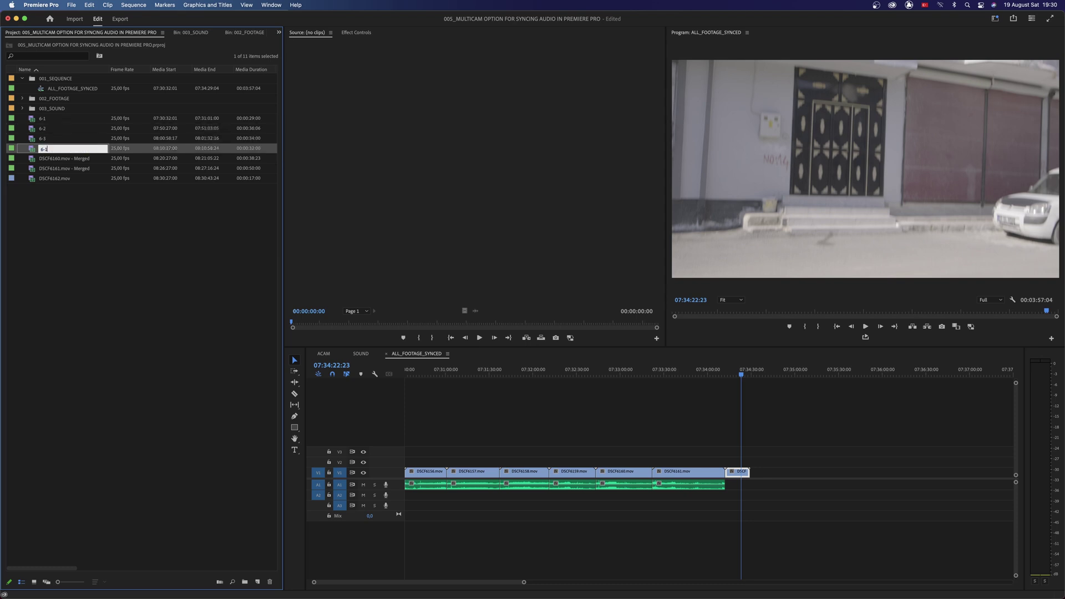
pyautogui.write('6-4')
pyautogui.press('Tab')
pyautogui.write('6-5')
pyautogui.press('Tab')
pyautogui.write('6-6')
pyautogui.press('Tab')
pyautogui.write('6-7')
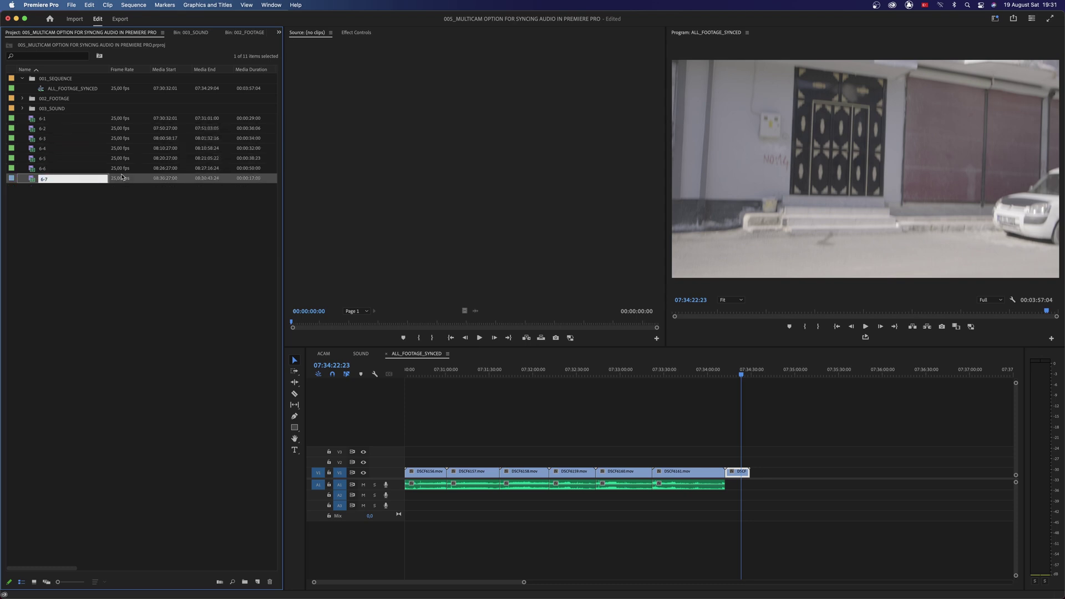
# Create a new sequence 6-1 from clips 6-1 to 6-7 and play it from about eight seconds
pyautogui.click(32, 120)
pyautogui.keyDown('shift'); pyautogui.click(31, 179); pyautogui.keyUp('shift')
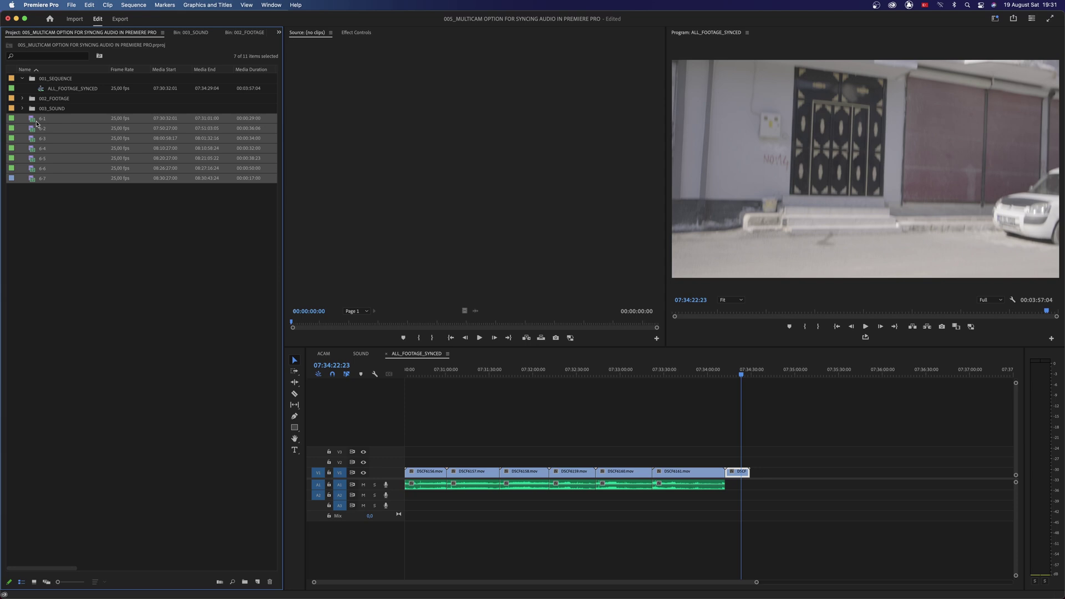
pyautogui.moveTo(257, 580); pyautogui.dragTo(258, 580)
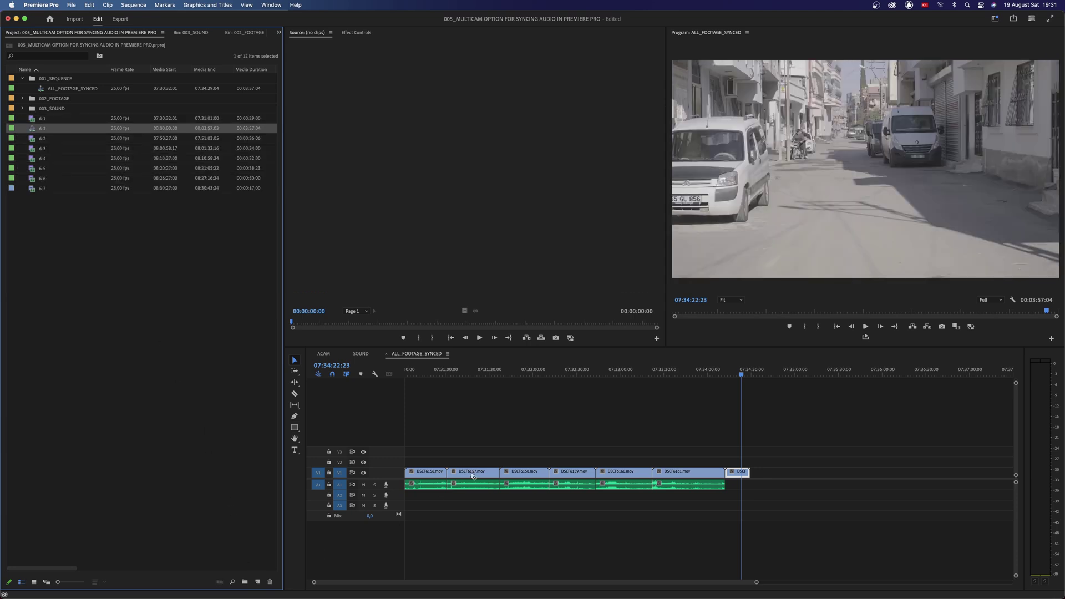
pyautogui.press('=')
pyautogui.press('=')
pyautogui.press('=')
pyautogui.moveTo(499, 373)
pyautogui.mouseDown()
pyautogui.moveTo(523, 377)
pyautogui.moveTo(487, 371)
pyautogui.moveTo(495, 375)
pyautogui.mouseUp()
pyautogui.press('space')
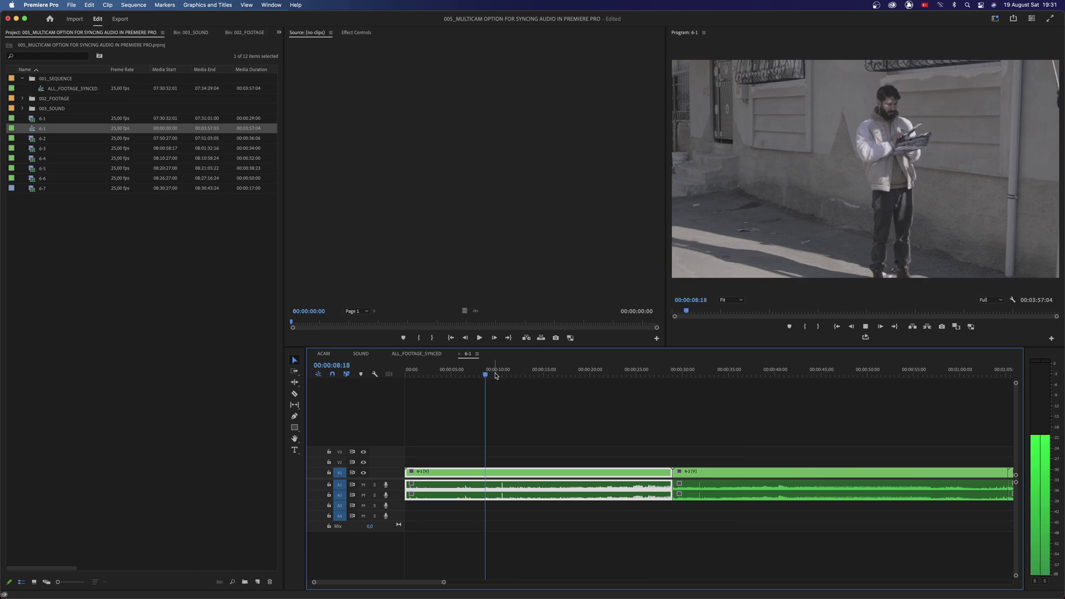